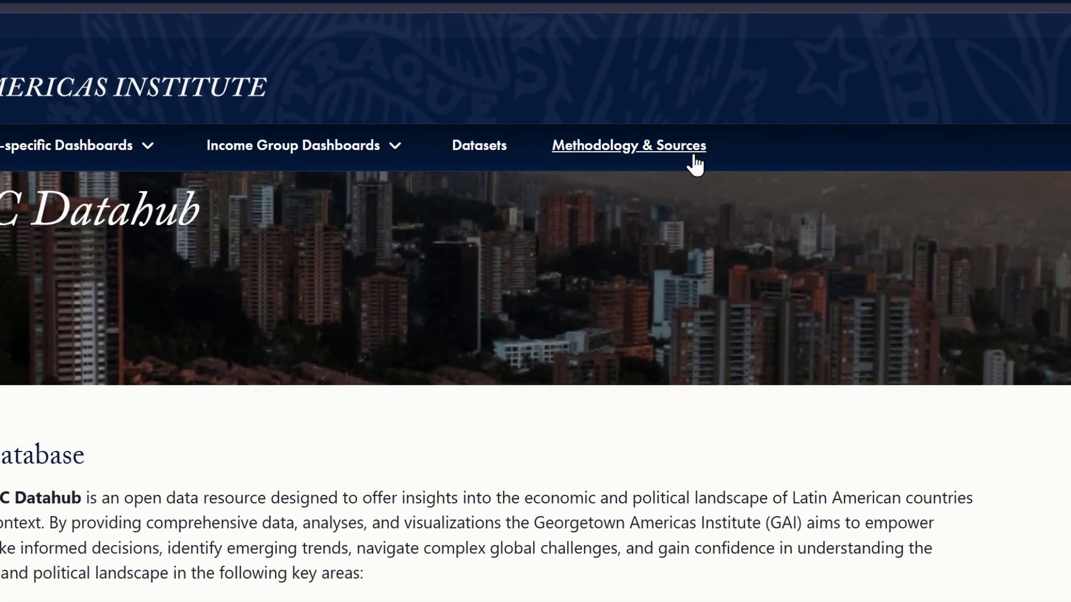
Go to the datahub's Methodology & Sources page from the top navigation
{"action": "left_click", "coordinate": [694, 157]}
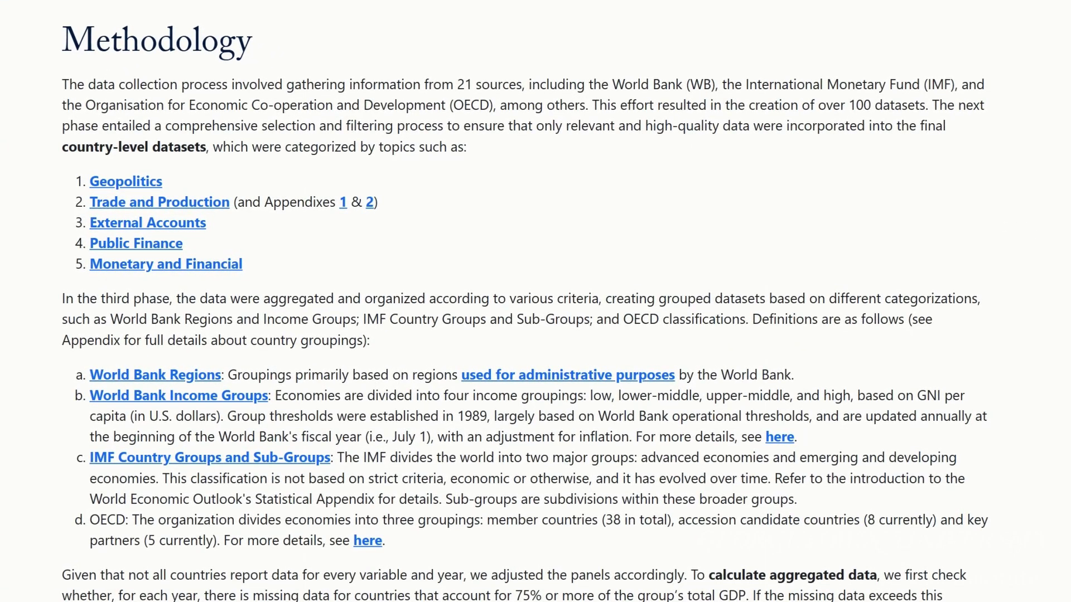
Scroll through the Methodology & Sources text and back up to the Methodology section
{"action": "scroll", "coordinate": [1030, 231], "scroll_direction": "down", "scroll_amount": 5}
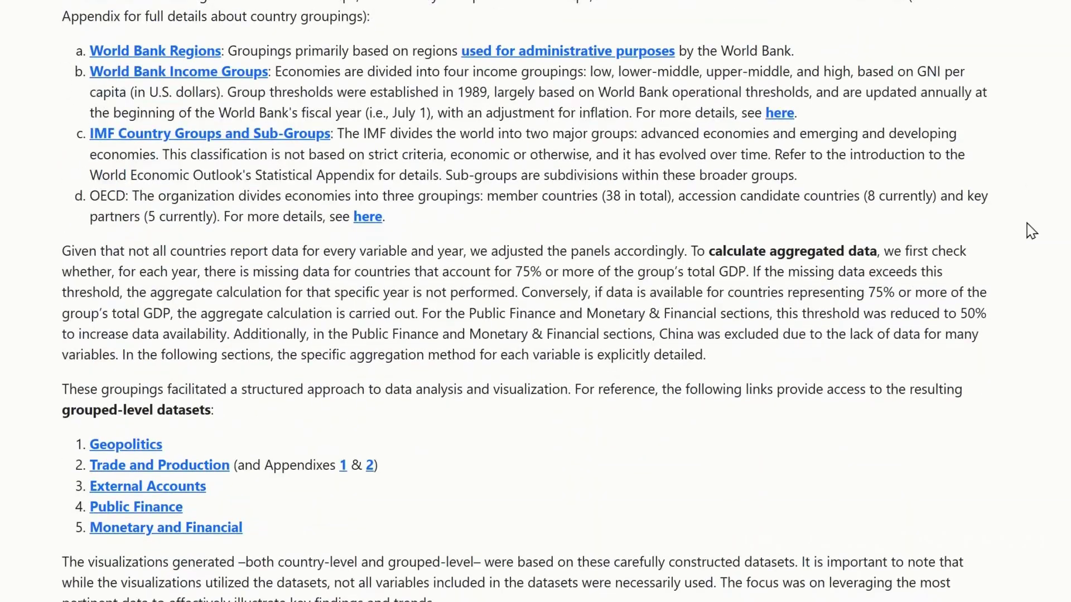
{"action": "scroll", "coordinate": [1031, 231], "scroll_direction": "down", "scroll_amount": 7}
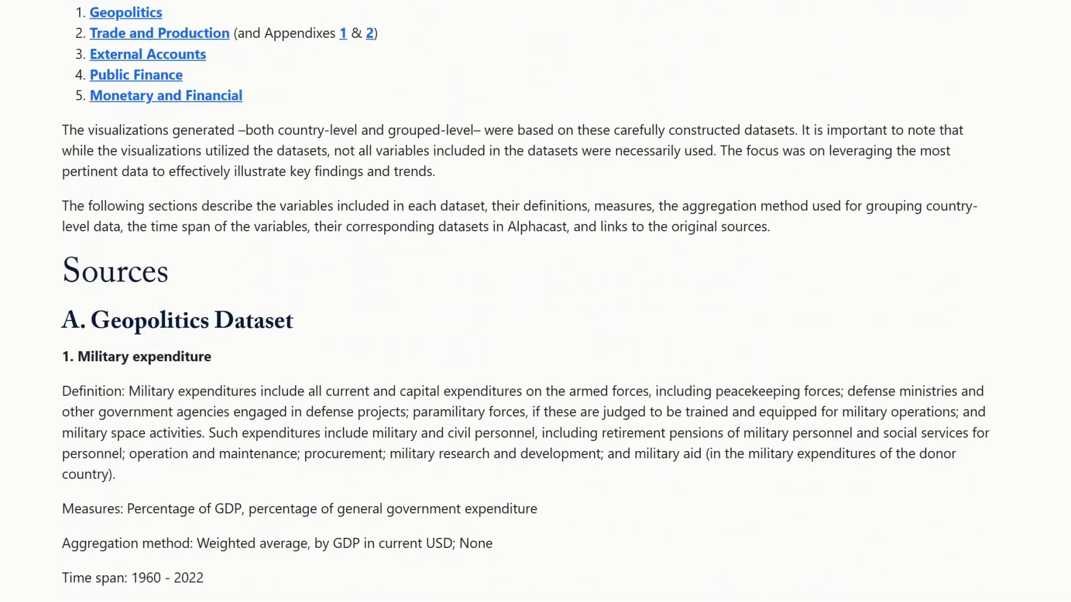
{"action": "scroll", "coordinate": [1032, 226], "scroll_direction": "down", "scroll_amount": 3}
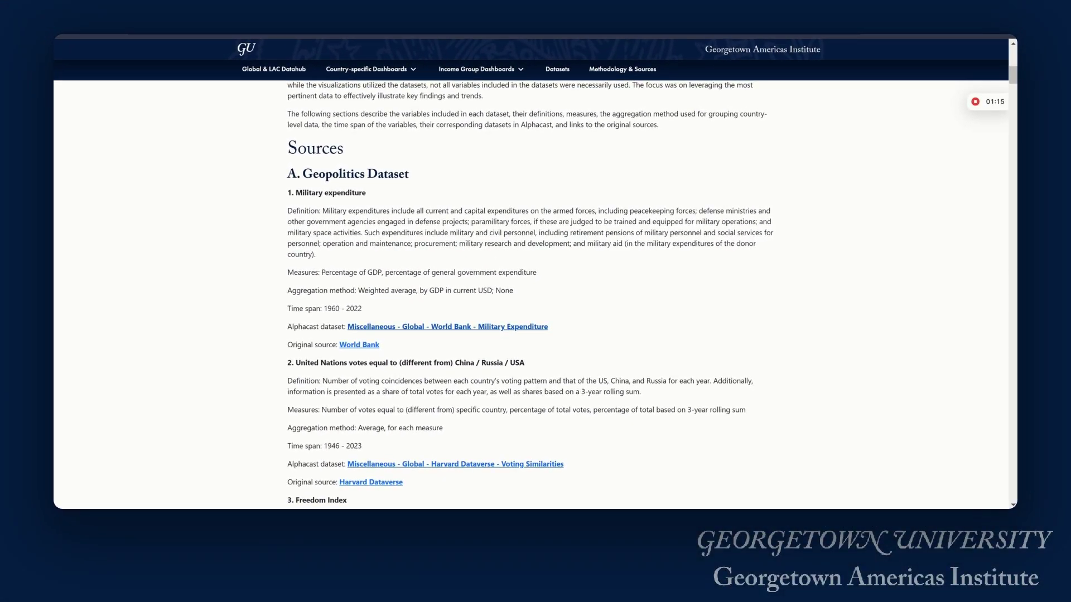
{"action": "scroll", "coordinate": [757, 340], "scroll_direction": "up", "scroll_amount": 10}
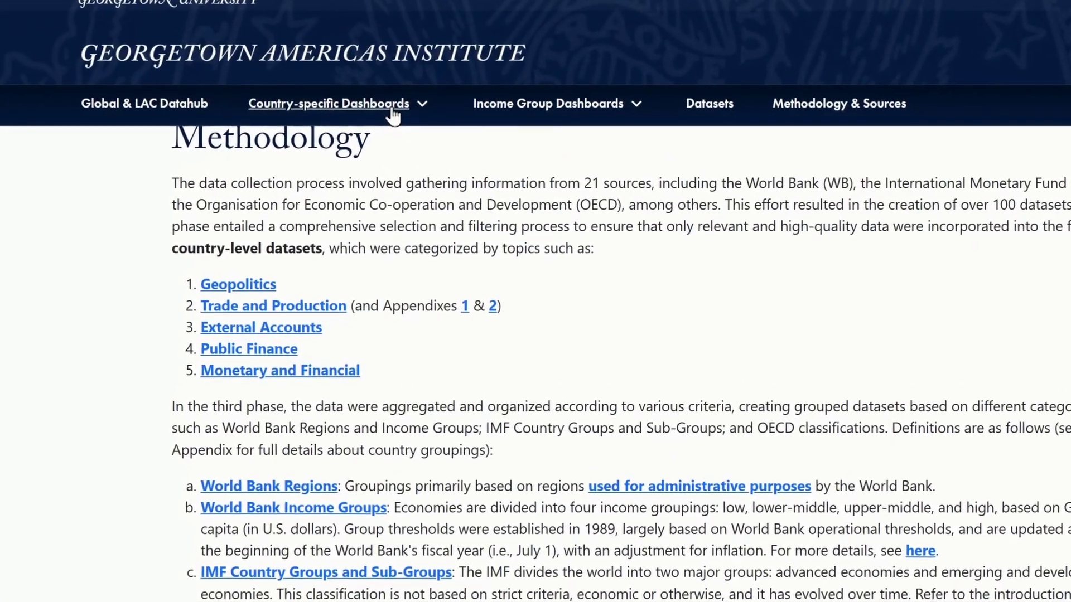
{"action": "left_click", "coordinate": [393, 106]}
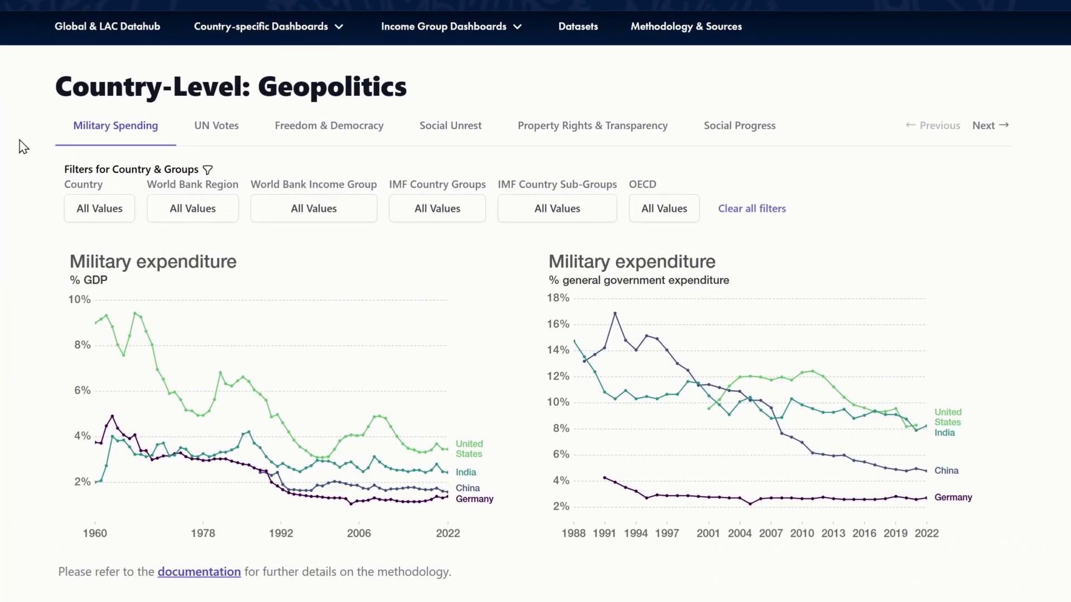
{"action": "left_click", "coordinate": [339, 28]}
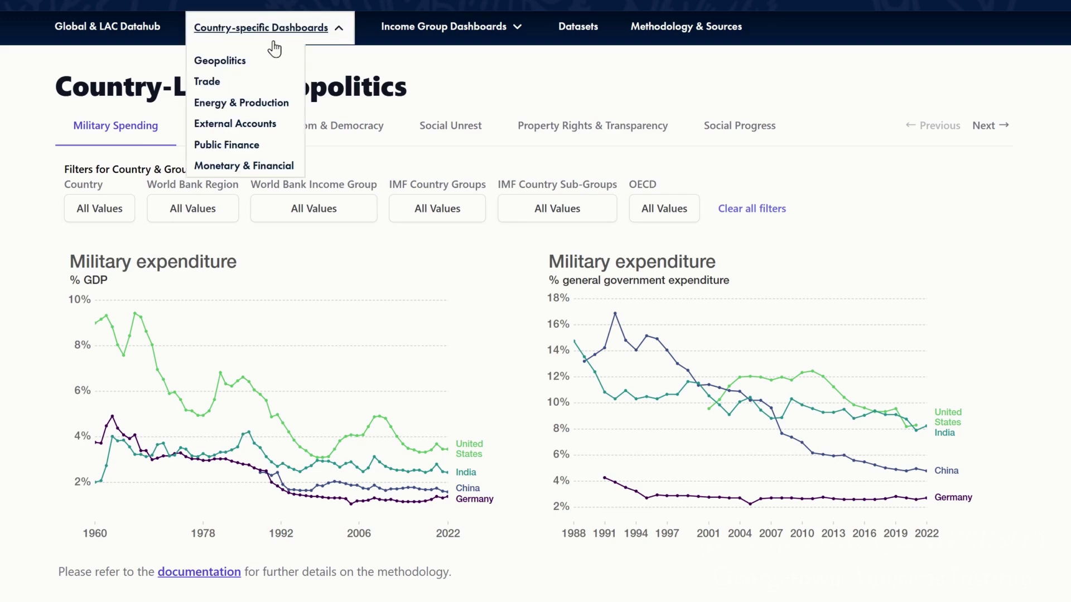
{"action": "left_click", "coordinate": [7, 204]}
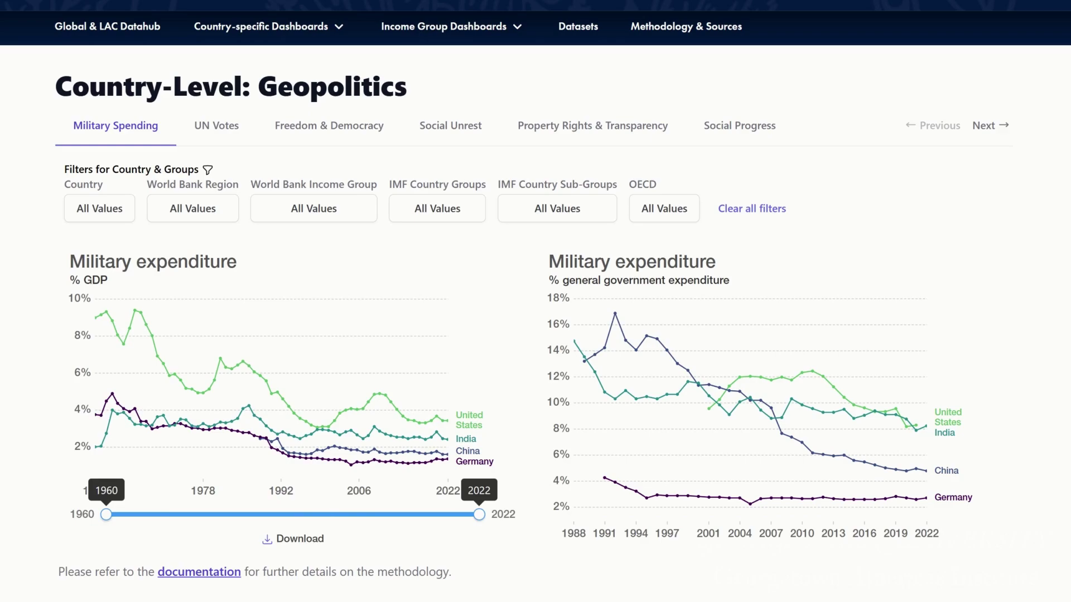
{"action": "left_click_drag", "start_coordinate": [107, 514], "coordinate": [24, 502]}
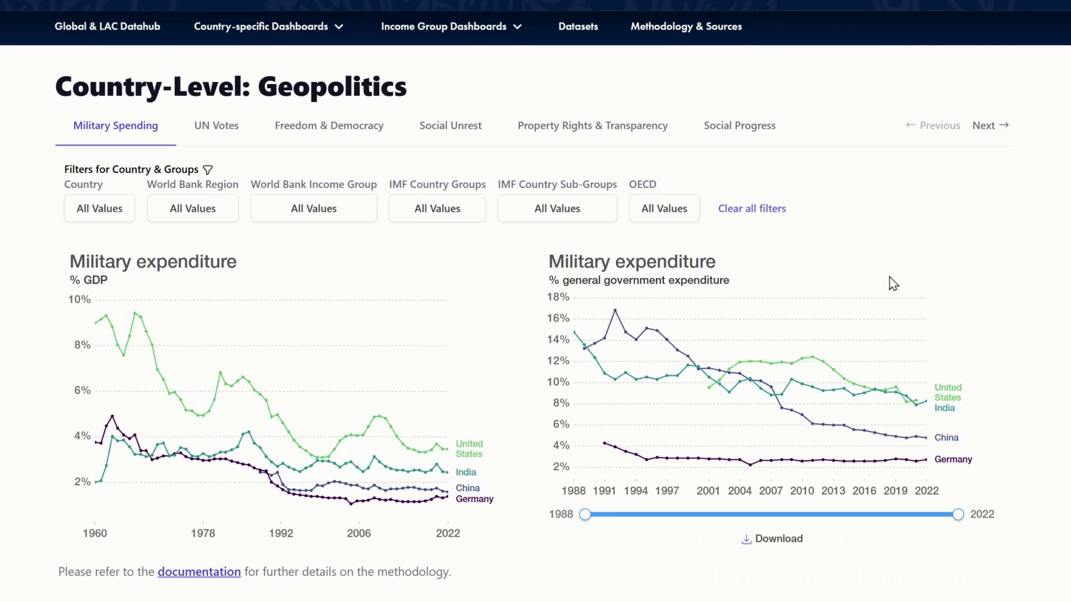
{"action": "scroll", "coordinate": [446, 279], "scroll_direction": "down", "scroll_amount": 2}
{"action": "scroll", "coordinate": [443, 180], "scroll_direction": "up", "scroll_amount": 2}
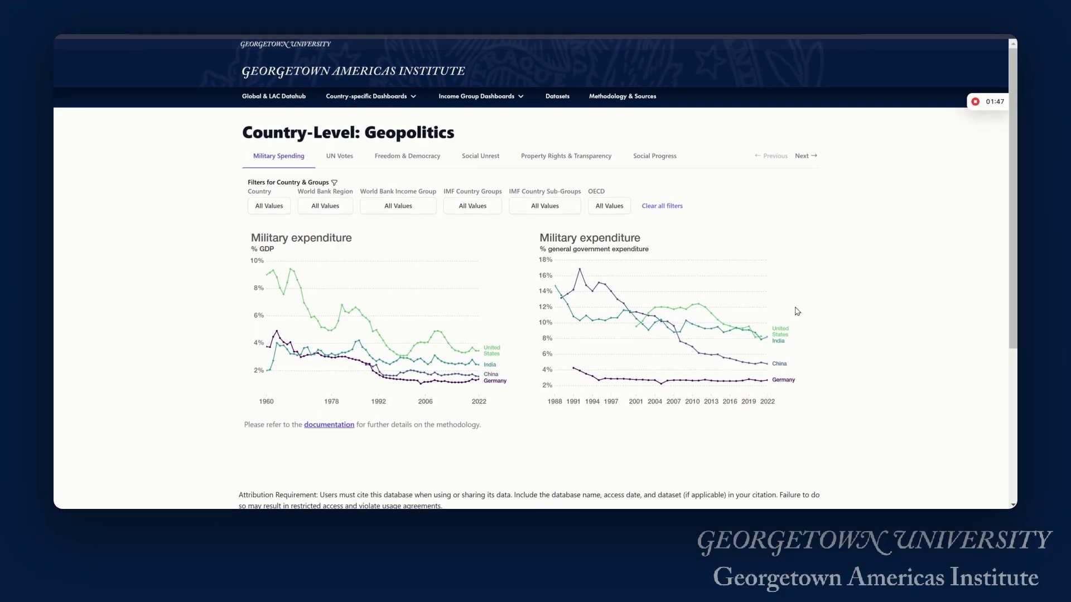
{"action": "mouse_move", "coordinate": [798, 310]}
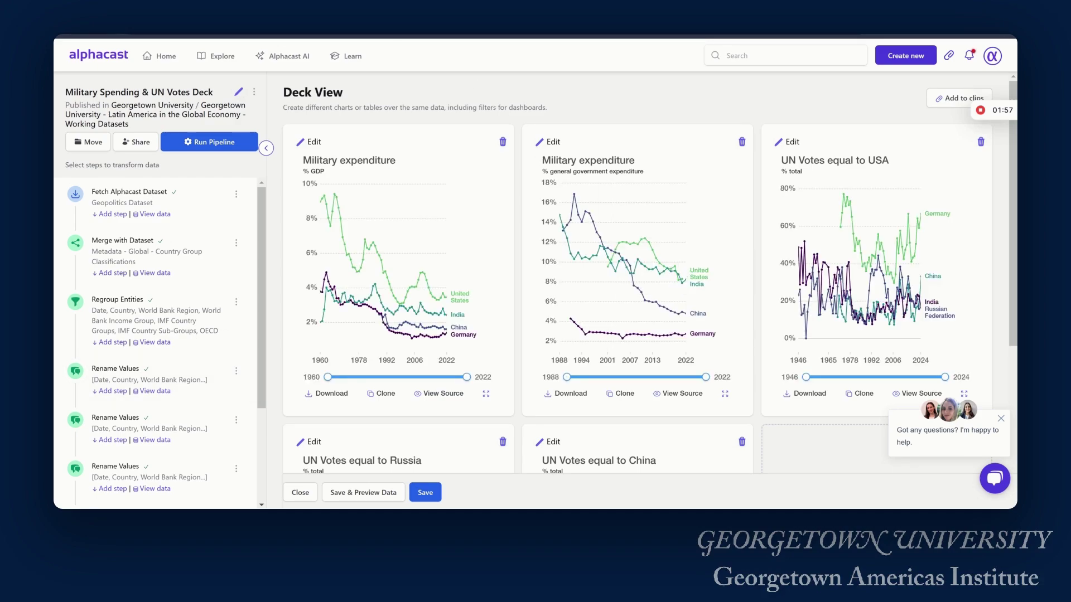
{"action": "key", "text": "ctrl+Tab"}
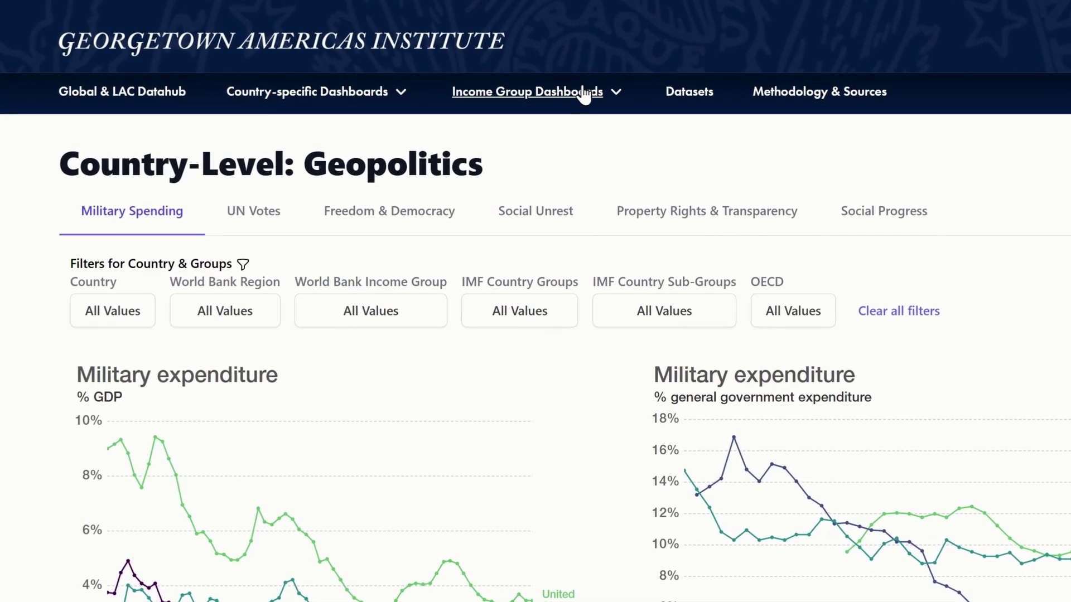
Show the grouped-level Trade dashboard with its charts grouped by World Bank Region
{"action": "left_click", "coordinate": [526, 95]}
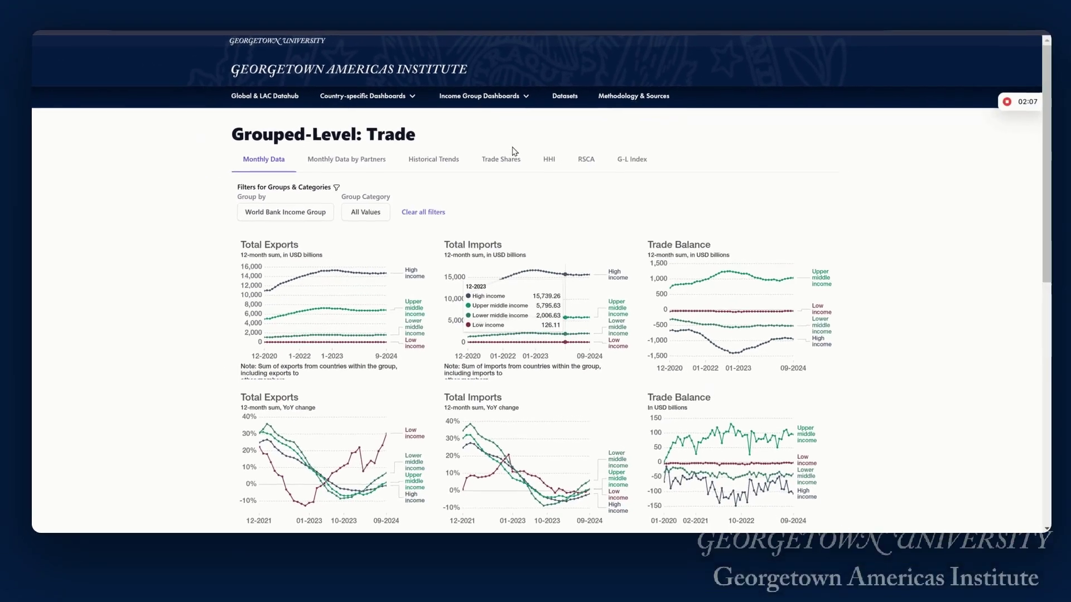
{"action": "left_click", "coordinate": [469, 93]}
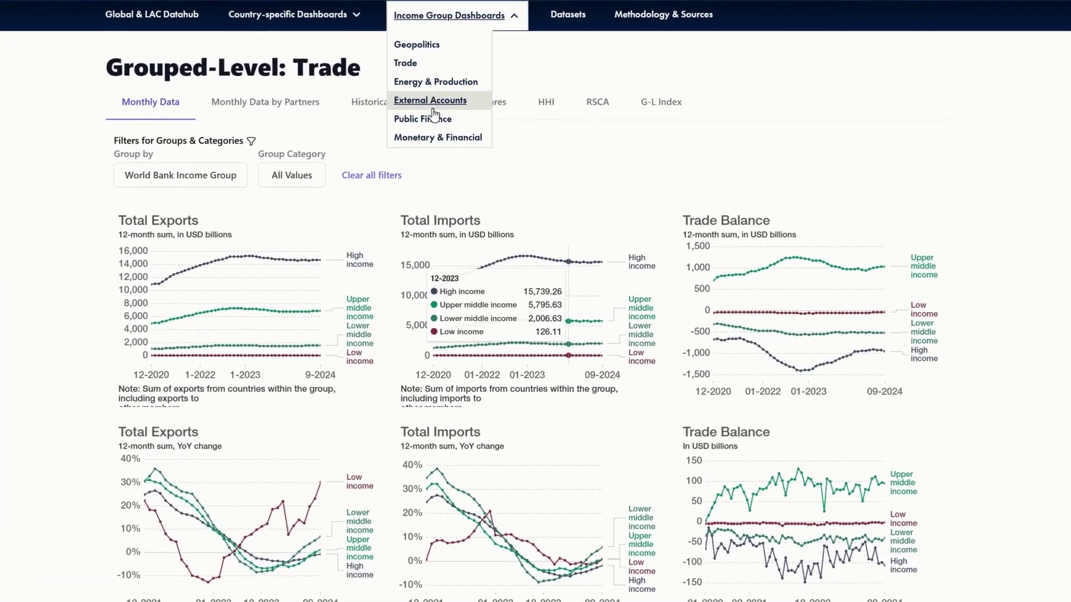
{"action": "left_click", "coordinate": [115, 217]}
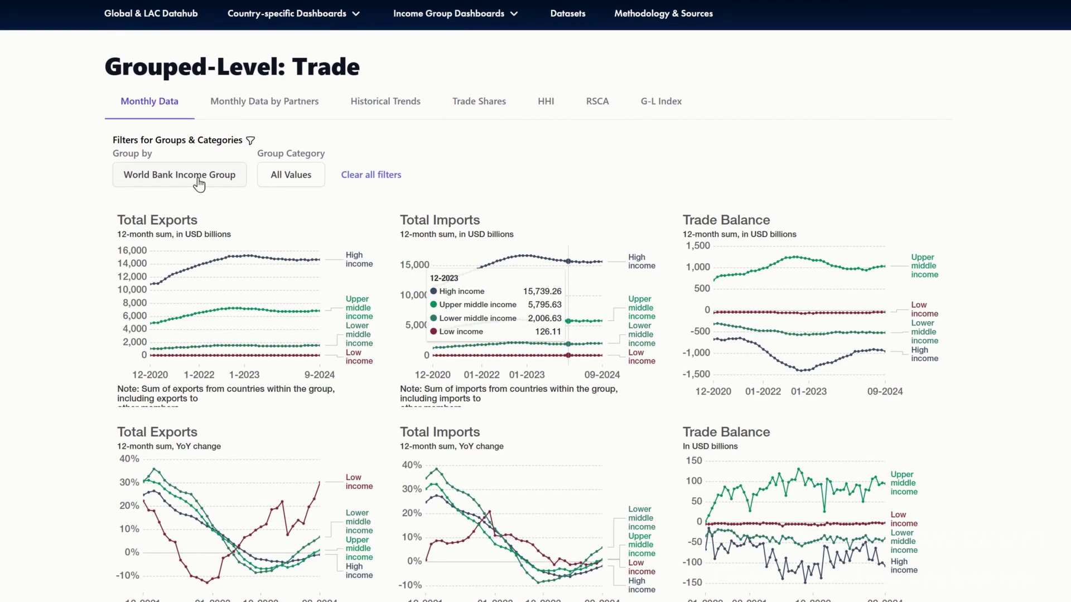
{"action": "left_click", "coordinate": [179, 175]}
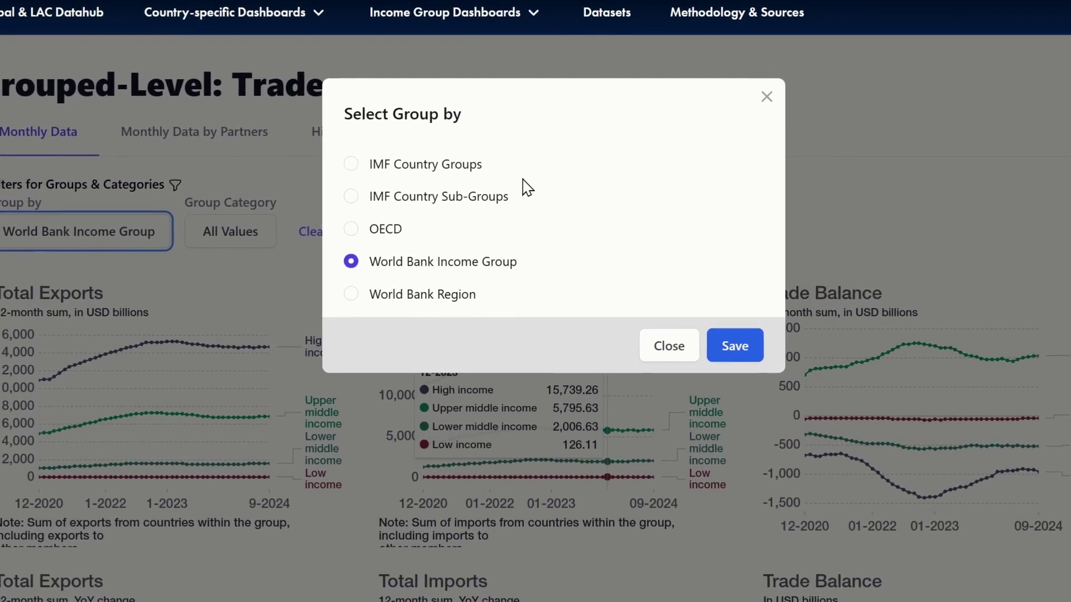
{"action": "left_click", "coordinate": [416, 297]}
{"action": "left_click", "coordinate": [753, 351]}
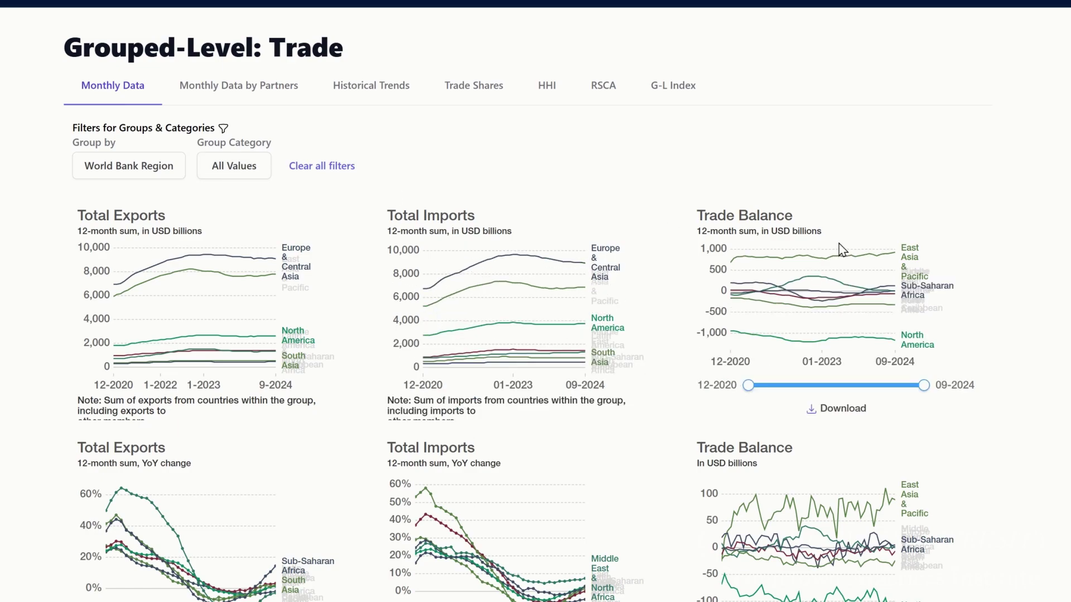
{"action": "mouse_move", "coordinate": [513, 196]}
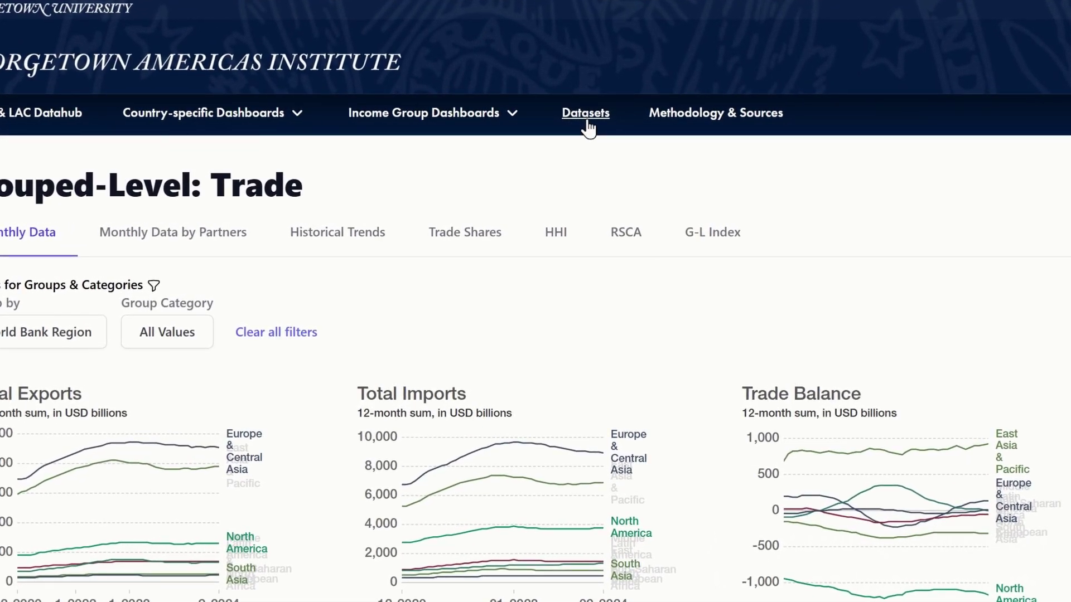
Open the datahub's Alphacast repository and scroll through its 14 published datasets
{"action": "left_click", "coordinate": [588, 128]}
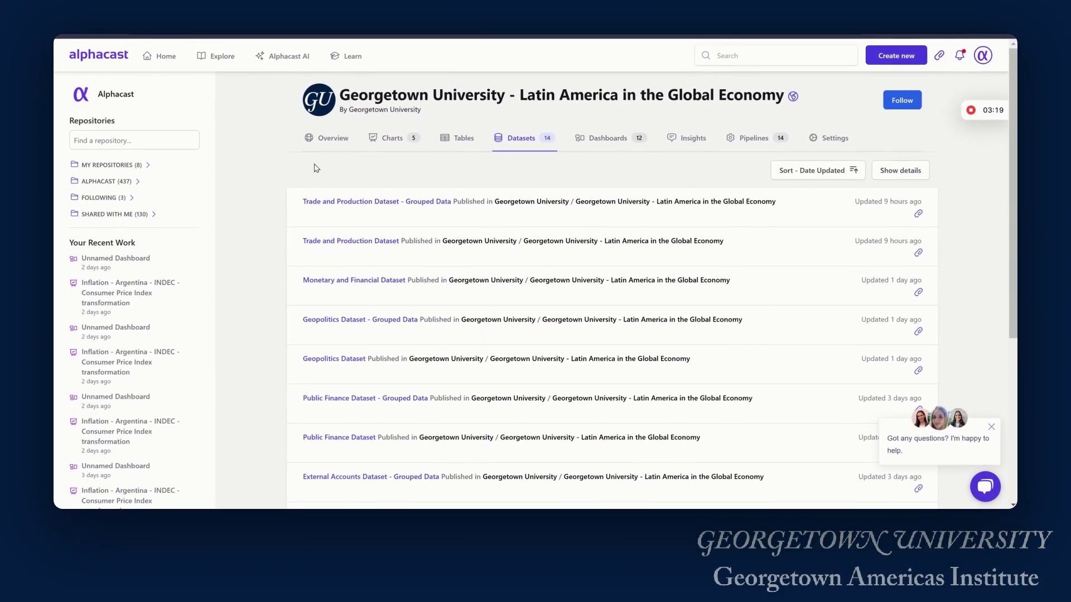
{"action": "scroll", "coordinate": [317, 168], "scroll_direction": "down", "scroll_amount": 4}
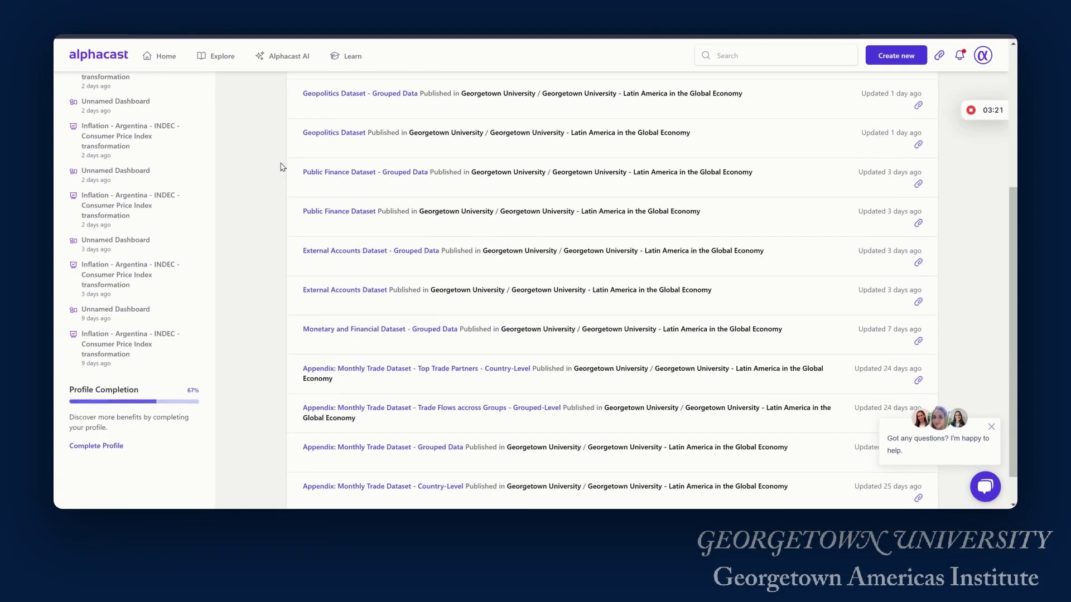
{"action": "scroll", "coordinate": [283, 168], "scroll_direction": "down", "scroll_amount": 1}
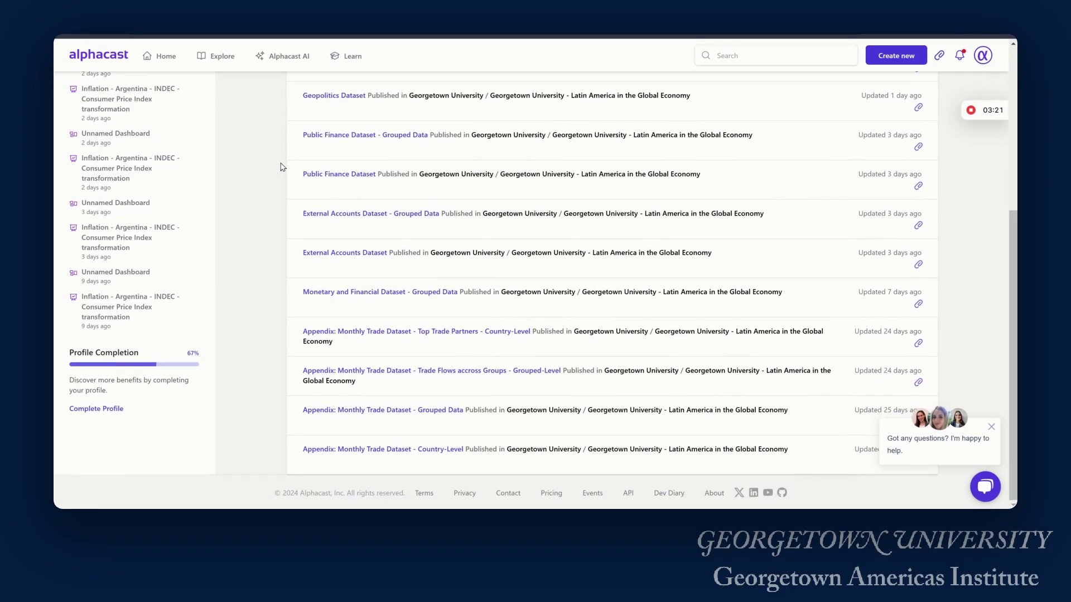
Open the Geopolitics Dataset and filter it to AHS Weighted Average and Corruption Perception Index
{"action": "left_click", "coordinate": [341, 96]}
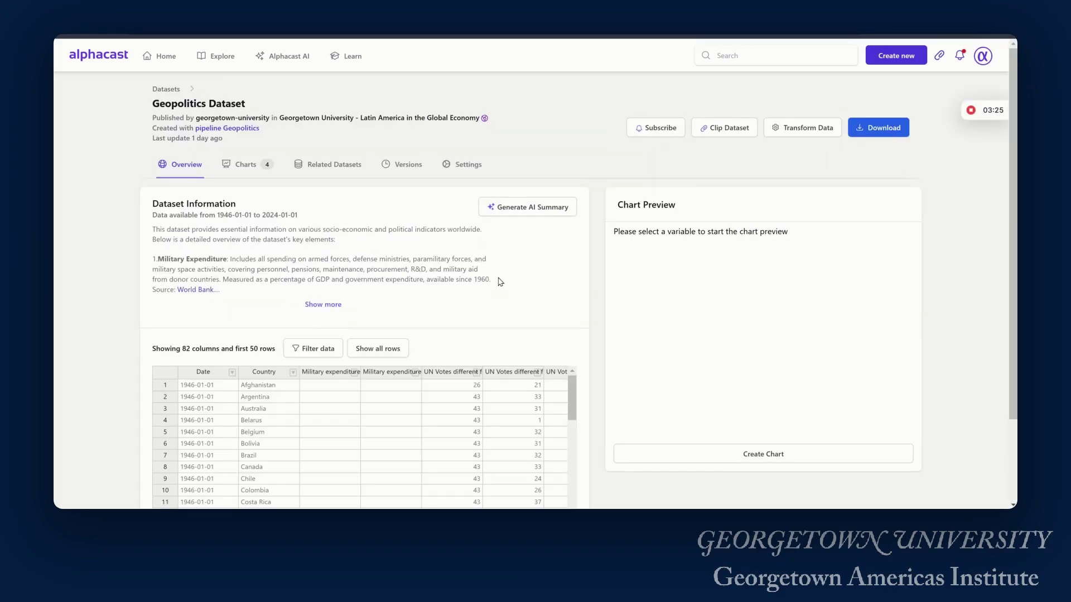
{"action": "scroll", "coordinate": [521, 280], "scroll_direction": "down", "scroll_amount": 2}
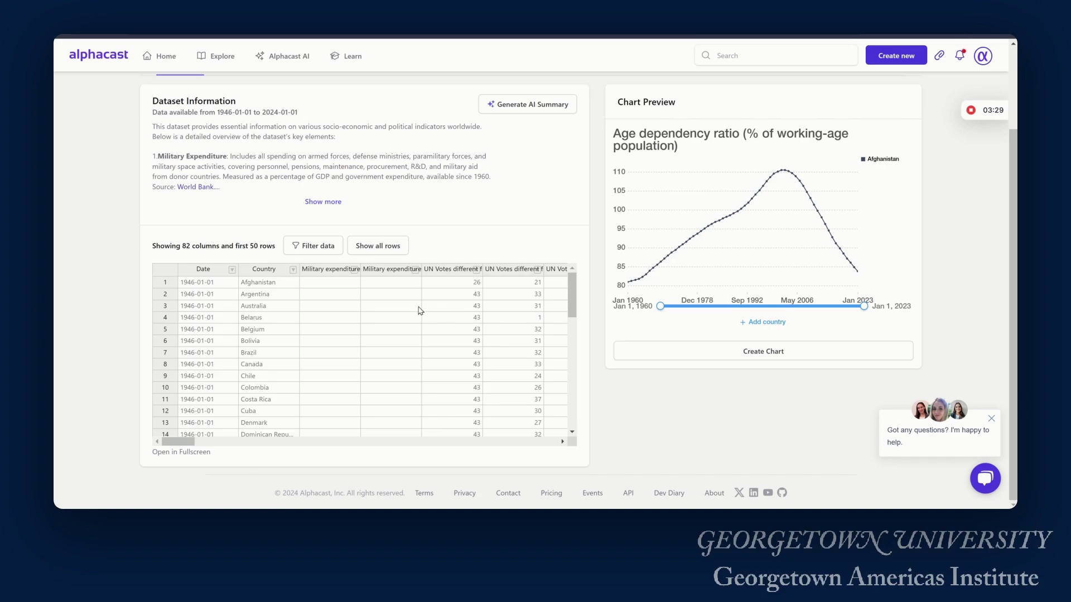
{"action": "left_click", "coordinate": [314, 246]}
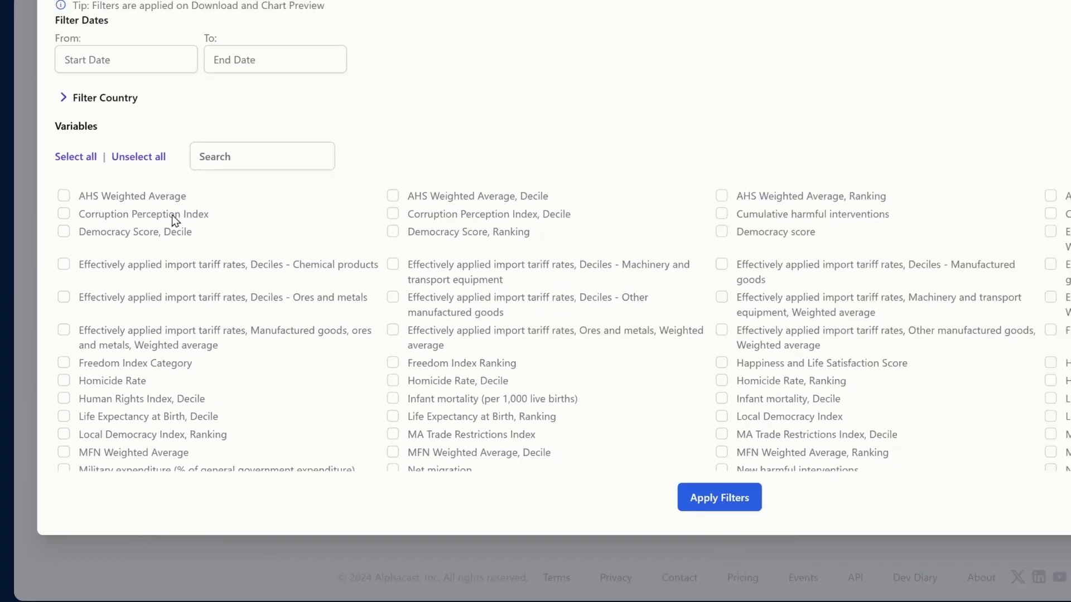
{"action": "left_click", "coordinate": [36, 153]}
{"action": "left_click", "coordinate": [36, 178]}
{"action": "left_click", "coordinate": [505, 446]}
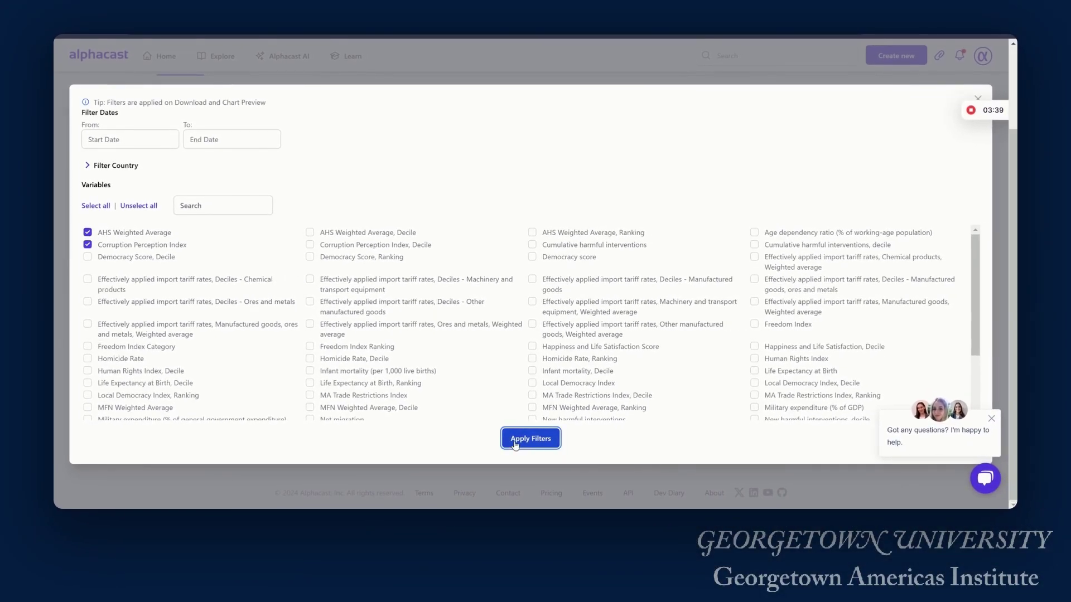
Open the dataset's download options, then close the panel without downloading
{"action": "scroll", "coordinate": [975, 232], "scroll_direction": "up", "scroll_amount": 2}
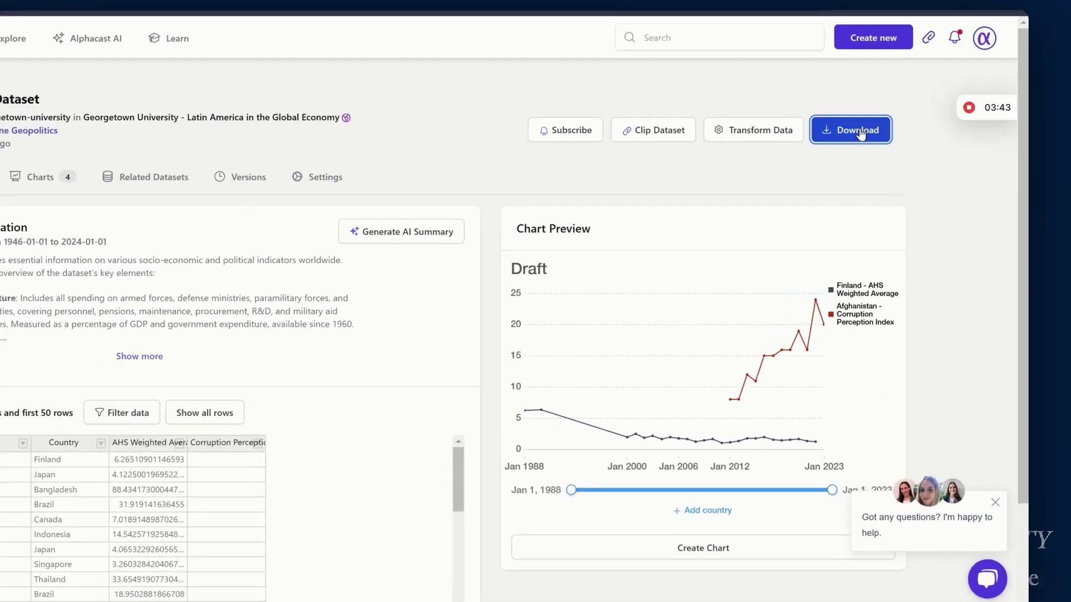
{"action": "left_click", "coordinate": [887, 129]}
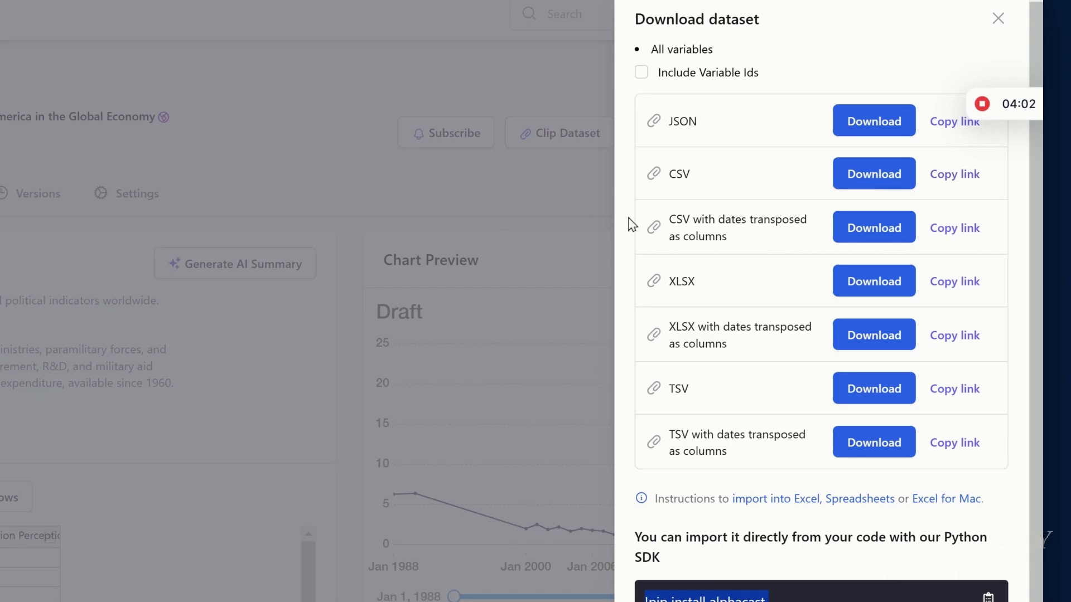
{"action": "left_click", "coordinate": [568, 204]}
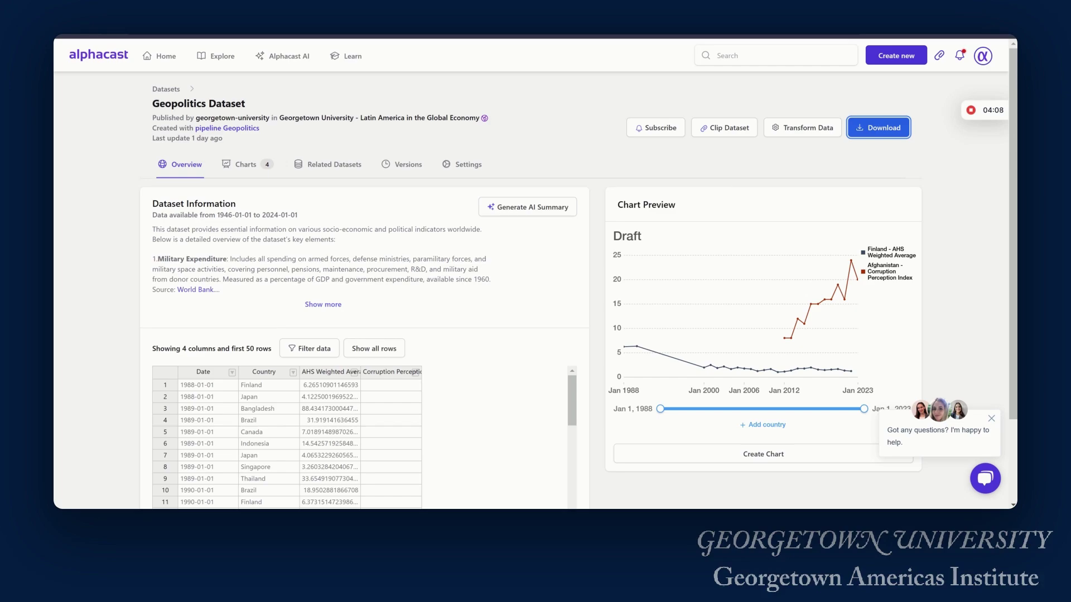
Start the chart in 2007 and filter the Argentina CPI dataset to Bienes and Nivel general
{"action": "left_click_drag", "start_coordinate": [660, 409], "coordinate": [804, 409]}
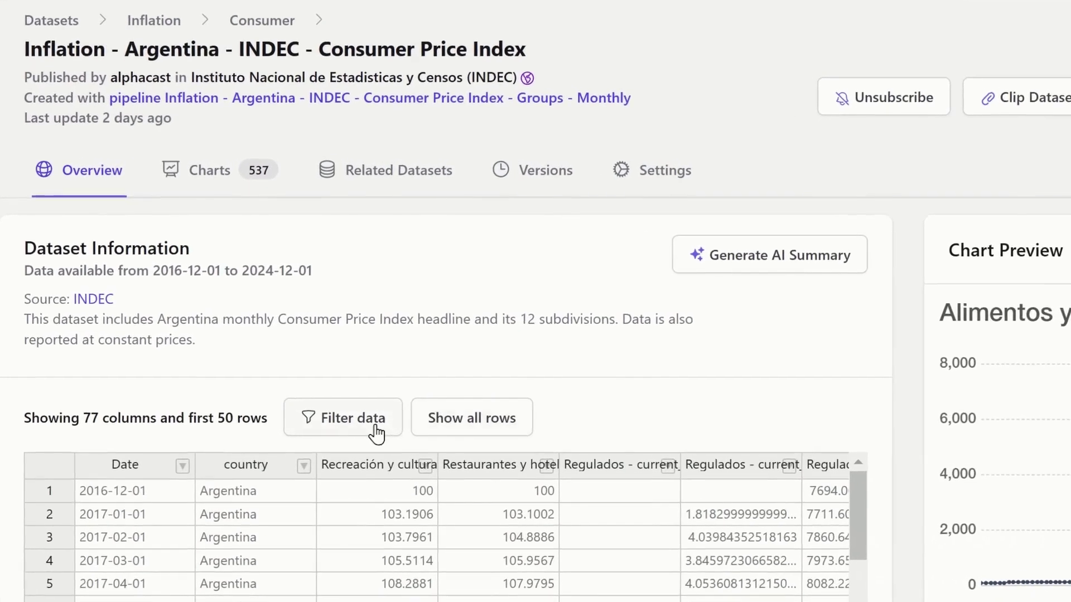
{"action": "left_click", "coordinate": [375, 434]}
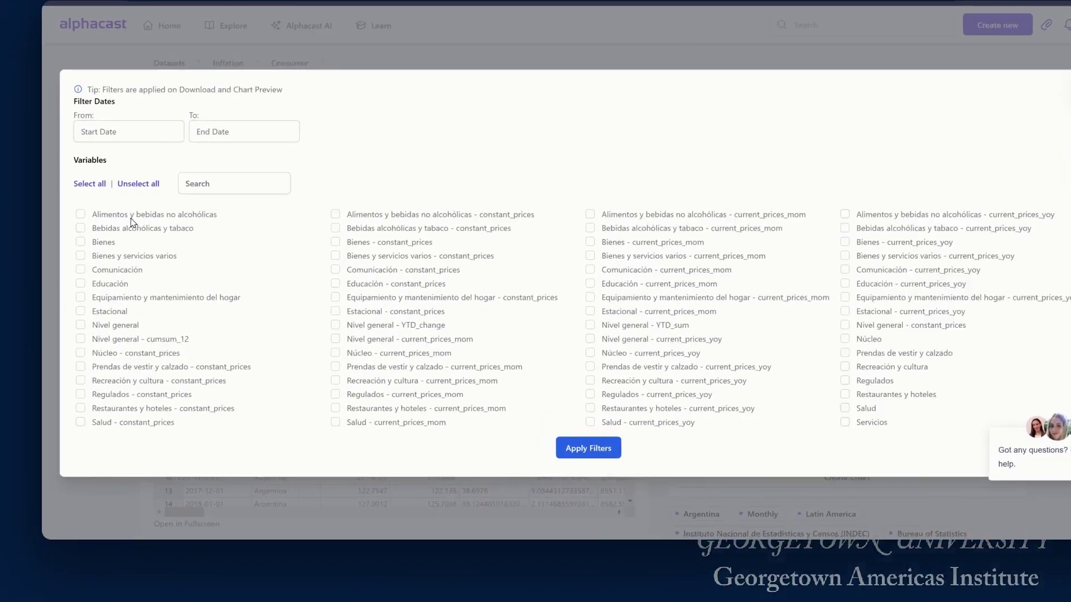
{"action": "left_click", "coordinate": [81, 242]}
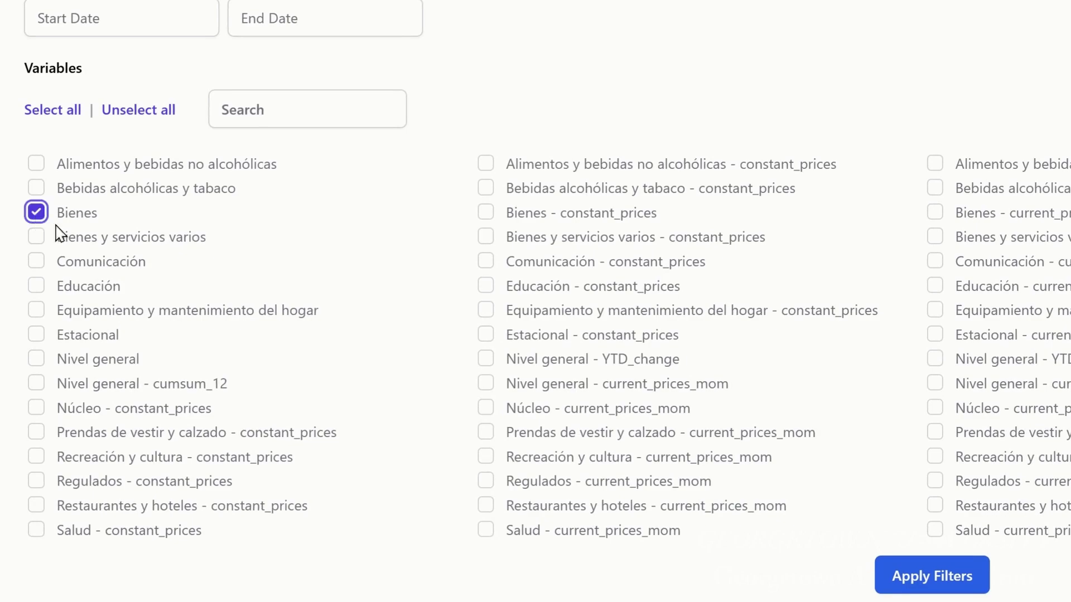
{"action": "left_click", "coordinate": [37, 360]}
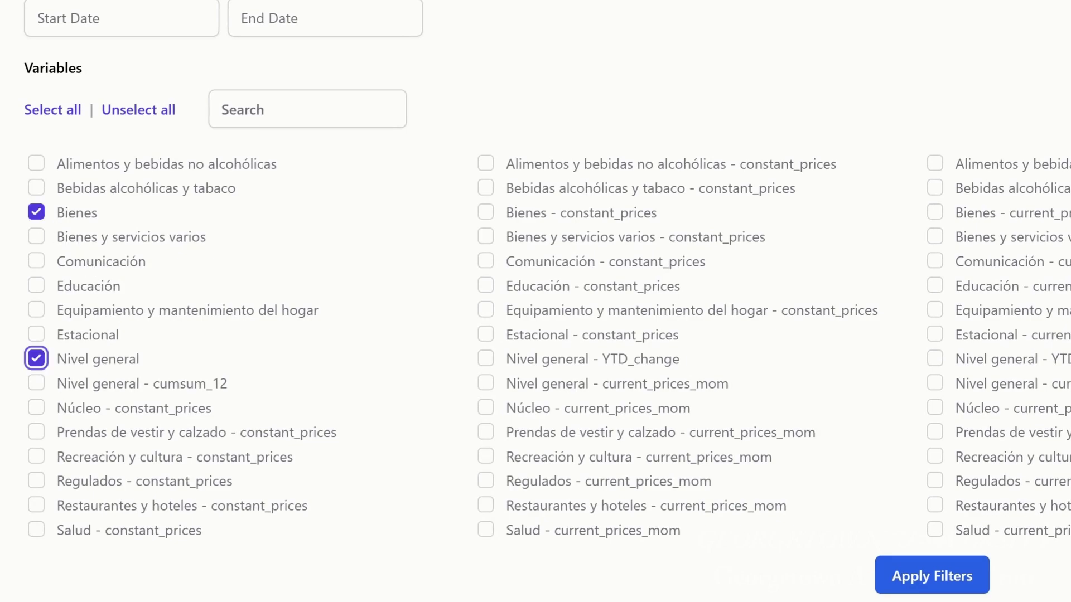
{"action": "left_click", "coordinate": [902, 591]}
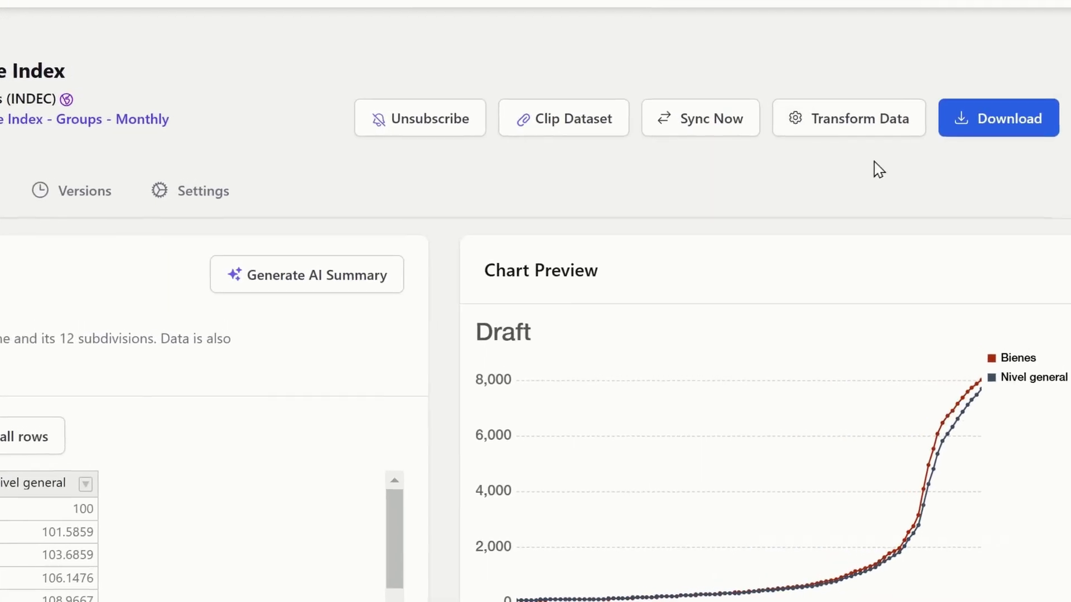
Add an AI Generated Code Transform step after the Fetch Alphacast Dataset step
{"action": "left_click", "coordinate": [852, 132]}
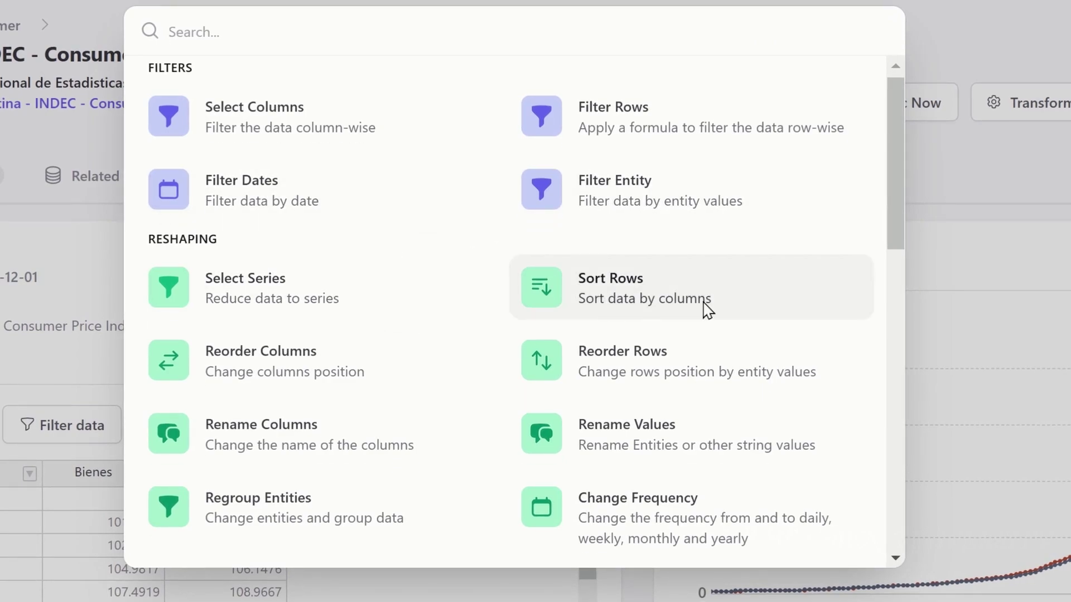
{"action": "scroll", "coordinate": [706, 309], "scroll_direction": "down", "scroll_amount": 2}
{"action": "scroll", "coordinate": [706, 306], "scroll_direction": "down", "scroll_amount": 6}
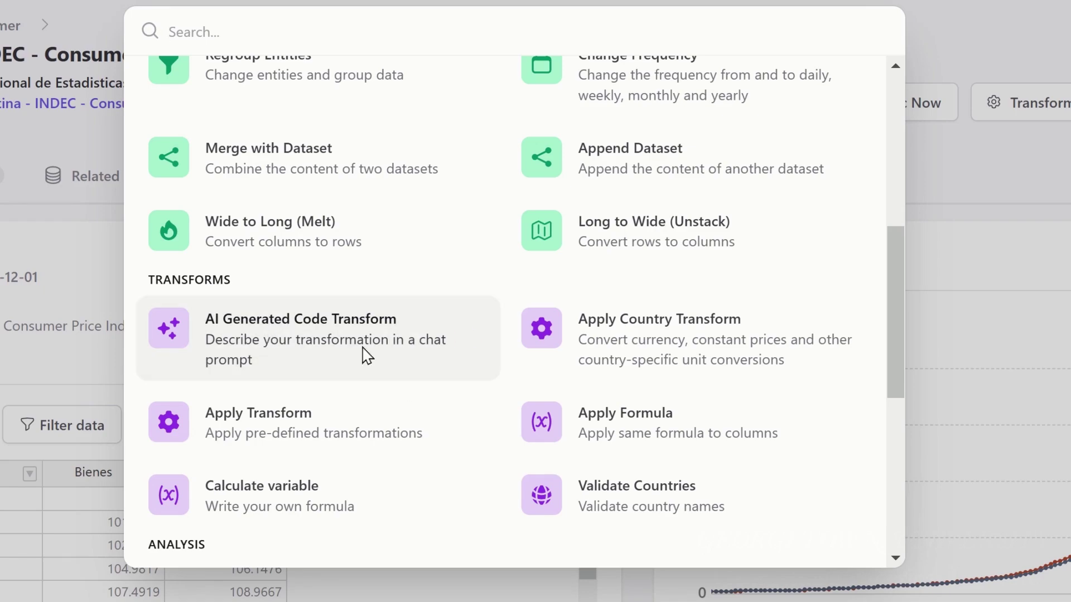
{"action": "left_click", "coordinate": [365, 355]}
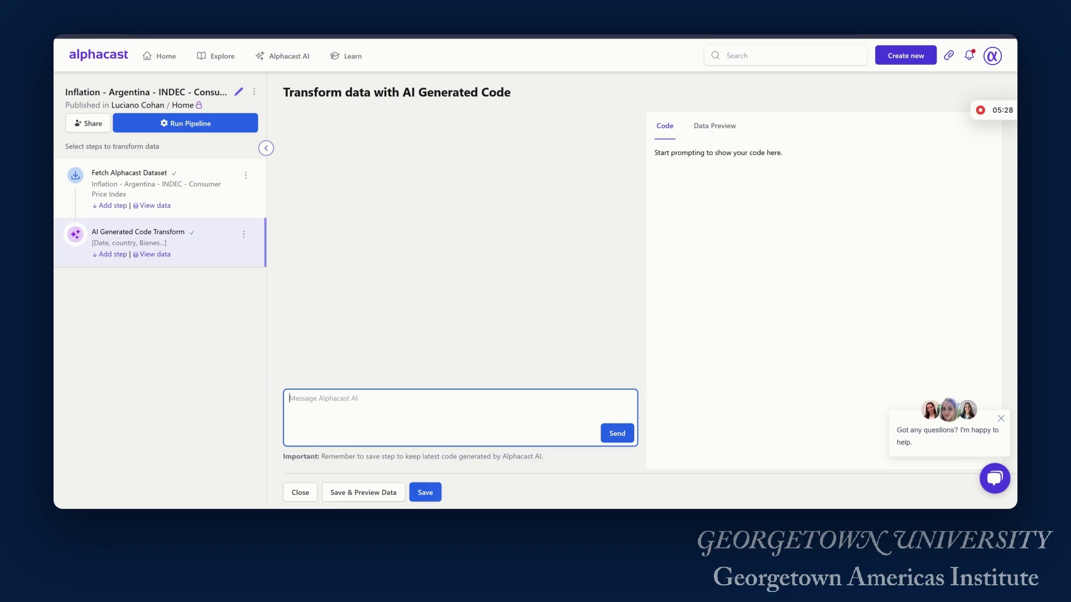
Ask the AI to 'Calculate the Ratio betewen the goods and the general price index' and save the step
{"action": "type", "text": "Calculate the Ratio"}
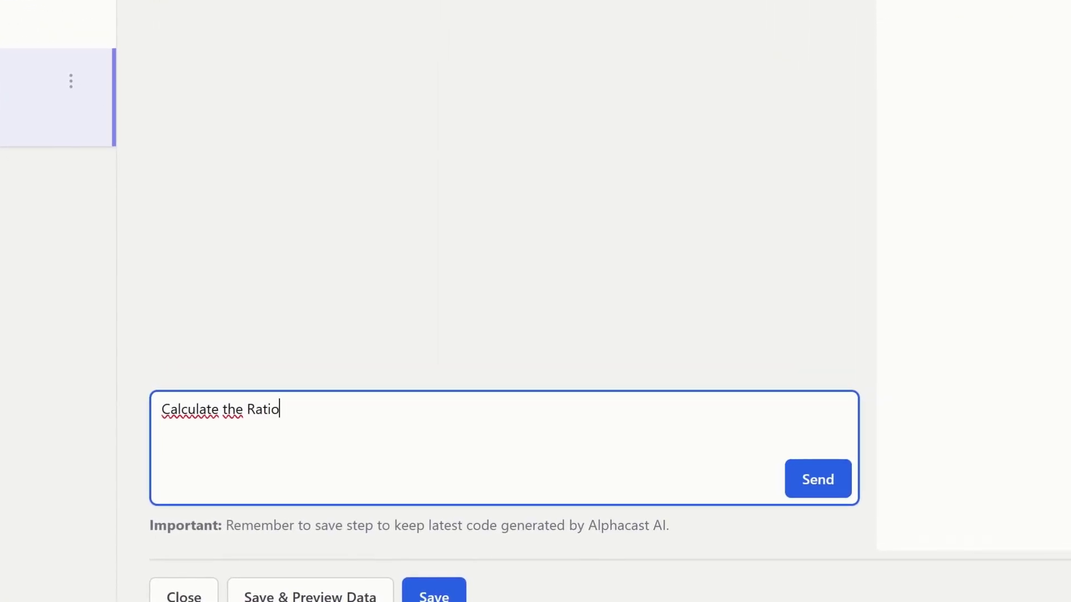
{"action": "type", "text": " beteween the goods and the g"}
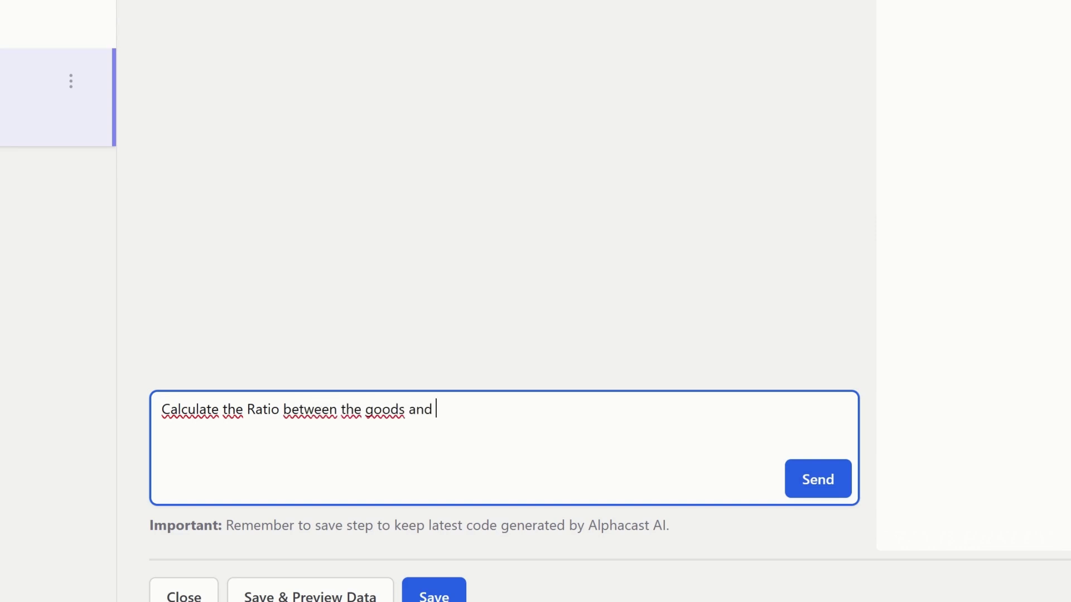
{"action": "type", "text": "eneral price index"}
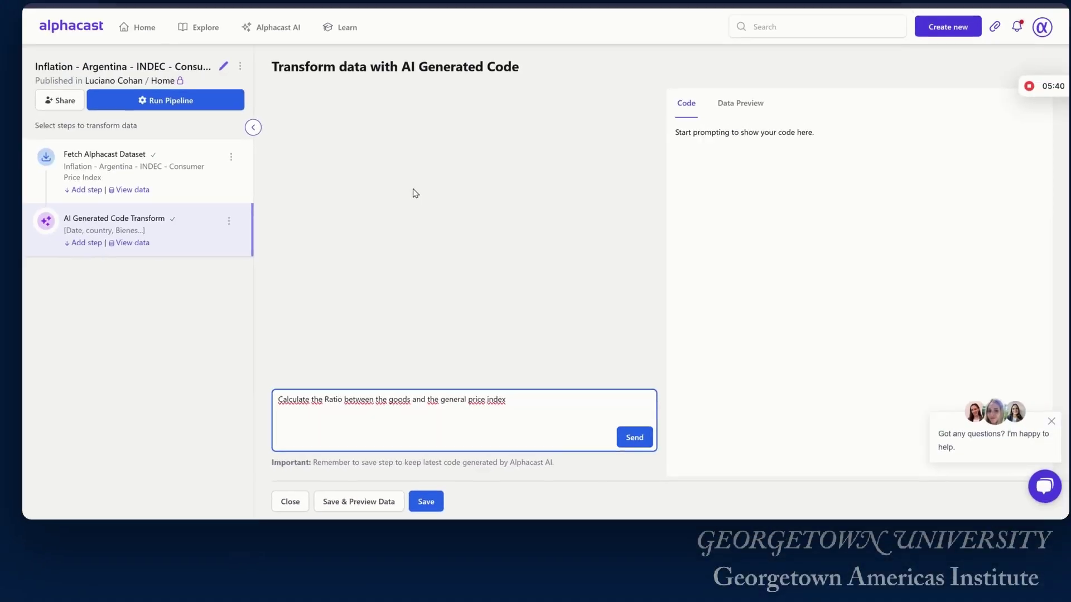
{"action": "key", "text": "Return"}
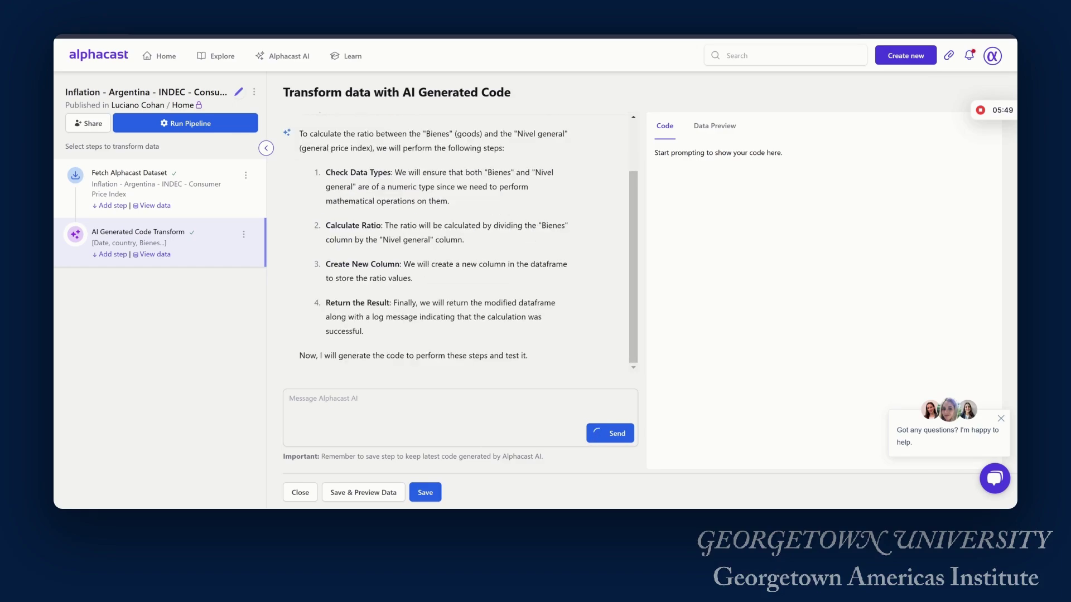
{"action": "scroll", "coordinate": [535, 237], "scroll_direction": "up", "scroll_amount": 2}
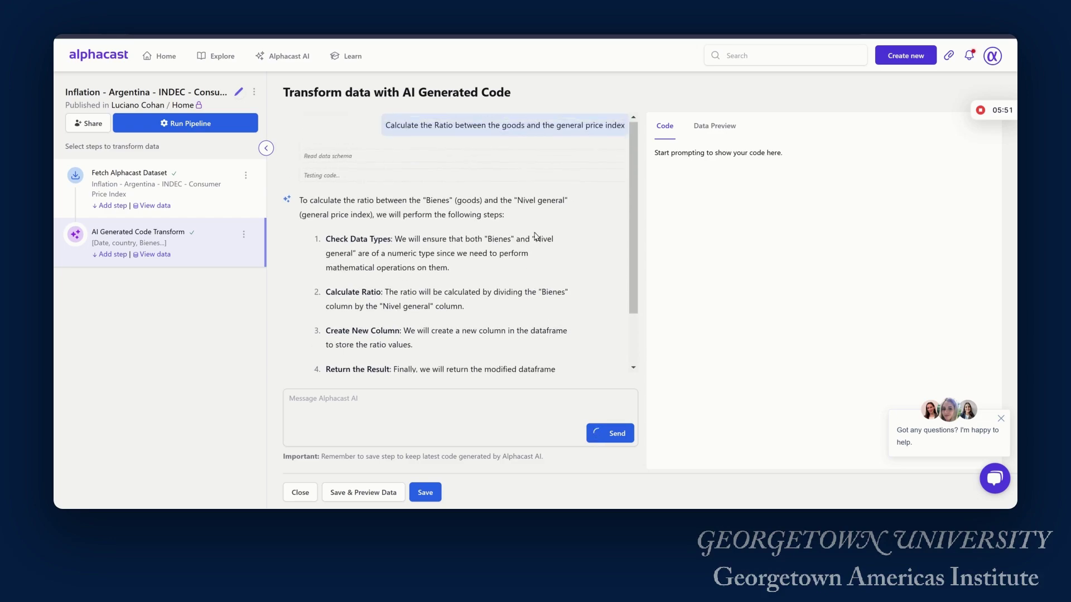
{"action": "scroll", "coordinate": [534, 236], "scroll_direction": "down", "scroll_amount": 1}
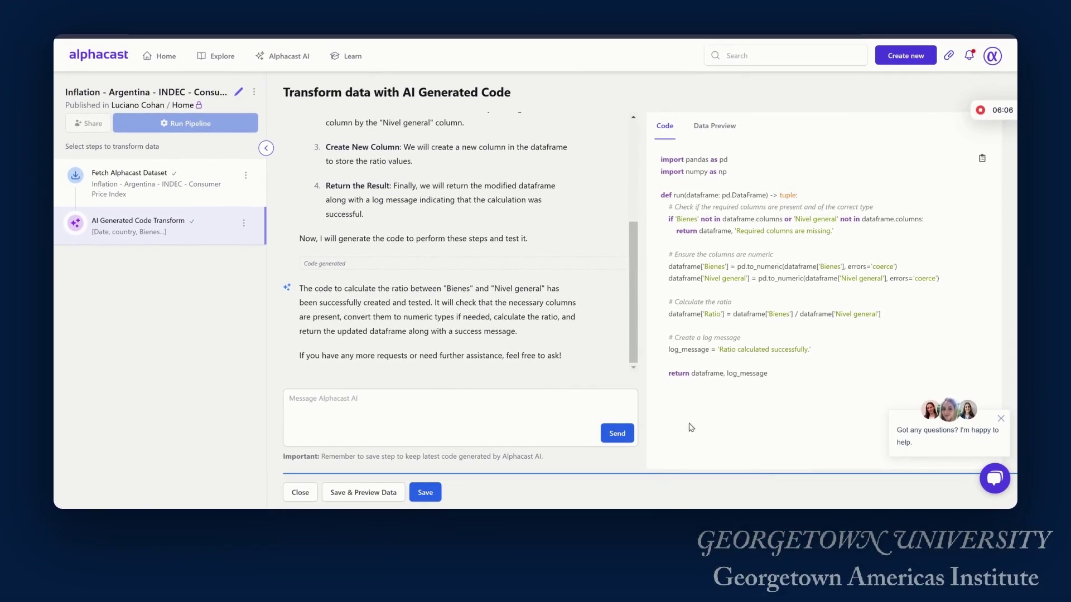
{"action": "left_click", "coordinate": [426, 493]}
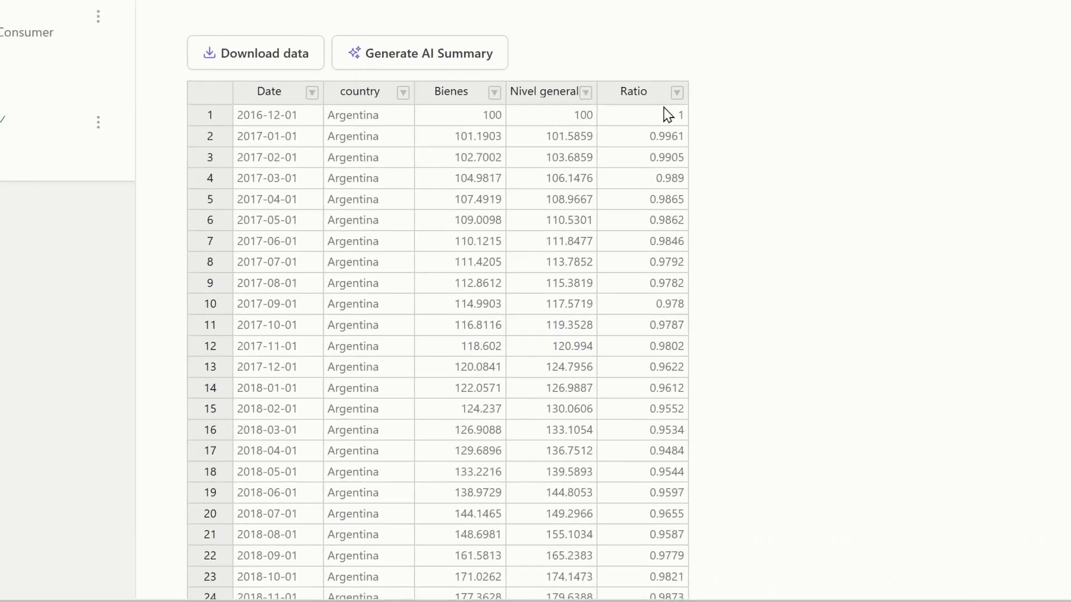
Select the first Ratio values in the processed output table
{"action": "left_click_drag", "start_coordinate": [558, 230], "coordinate": [623, 374]}
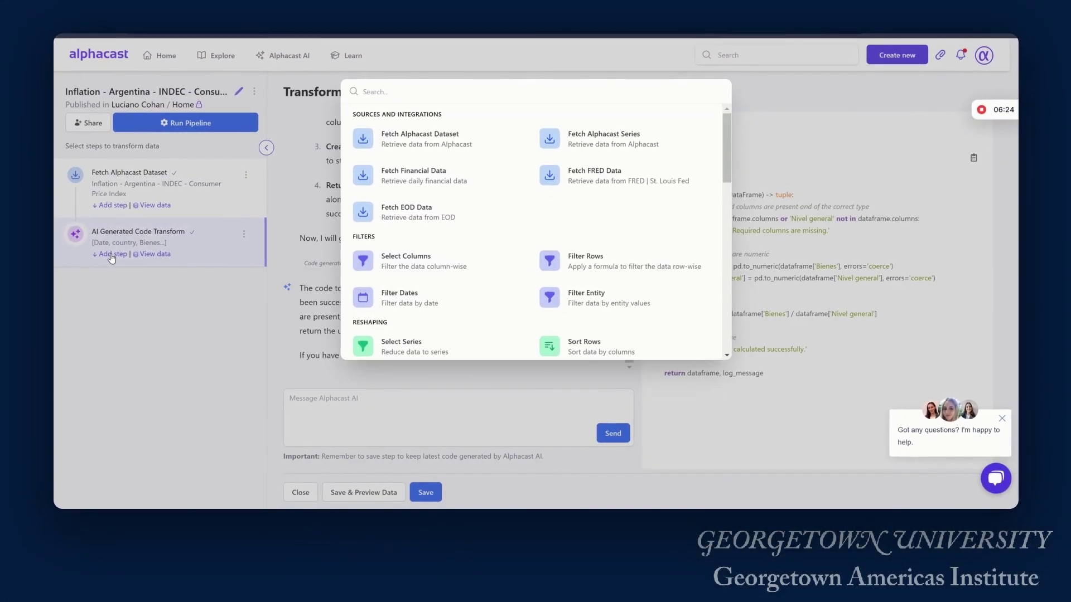
Add a Create a Chart step with the Ratio series, re-saving it until the line chart appears
{"action": "type", "text": "char"}
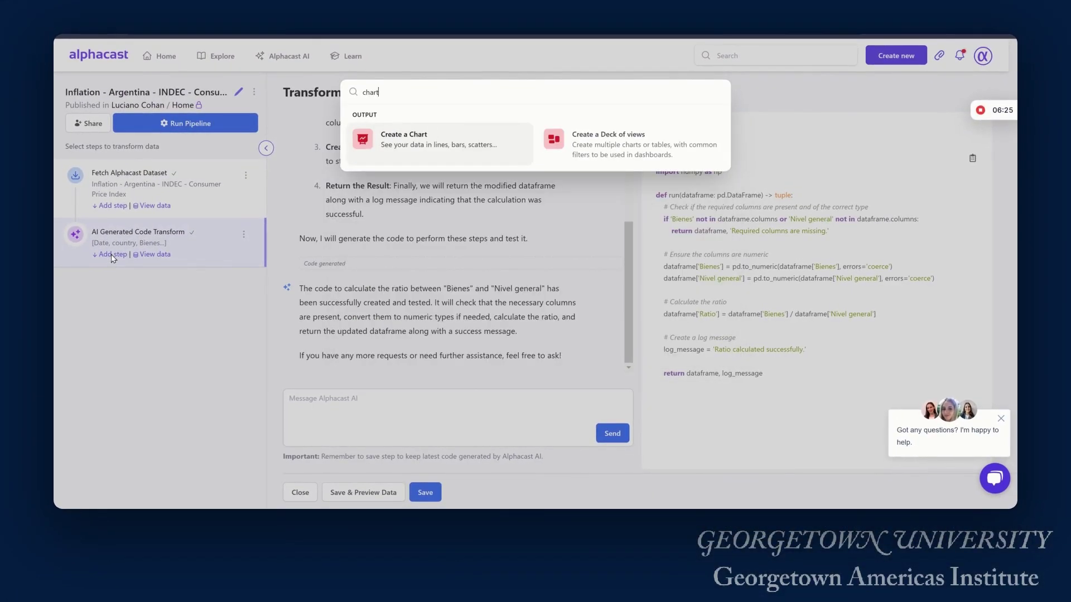
{"action": "type", "text": "t"}
{"action": "left_click", "coordinate": [456, 143]}
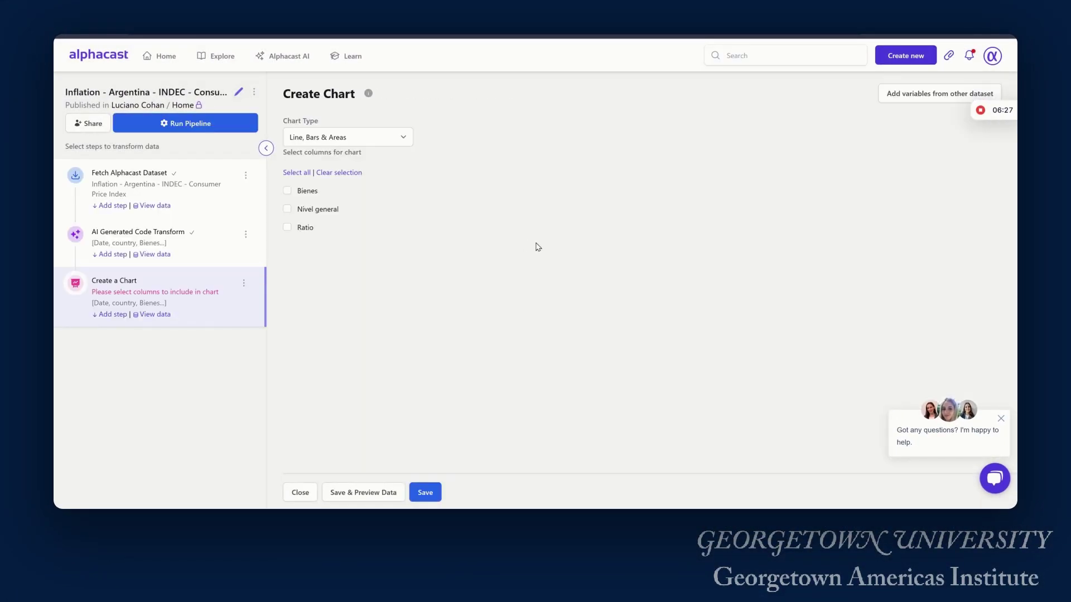
{"action": "left_click", "coordinate": [288, 228]}
{"action": "left_click", "coordinate": [434, 493]}
{"action": "left_click", "coordinate": [301, 493]}
{"action": "left_click", "coordinate": [193, 308]}
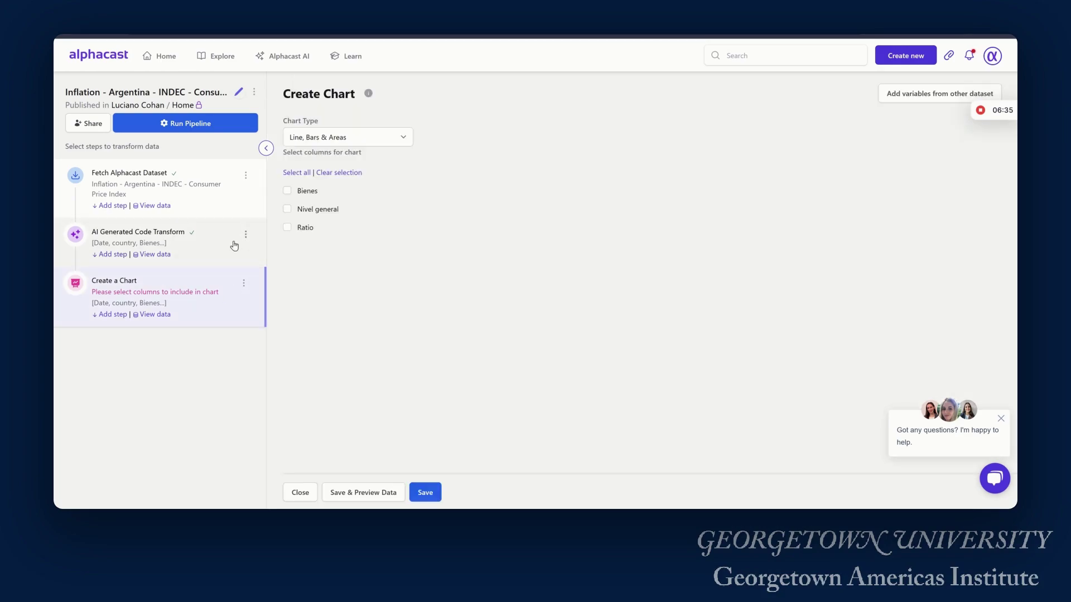
{"action": "left_click", "coordinate": [287, 228]}
{"action": "left_click", "coordinate": [426, 493]}
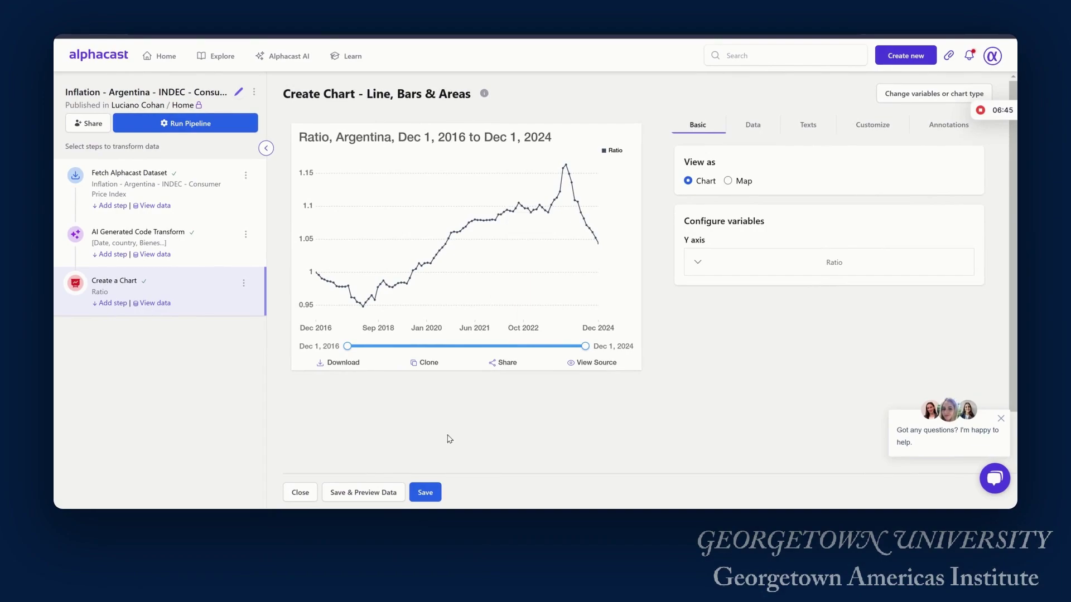
{"action": "left_click", "coordinate": [300, 494]}
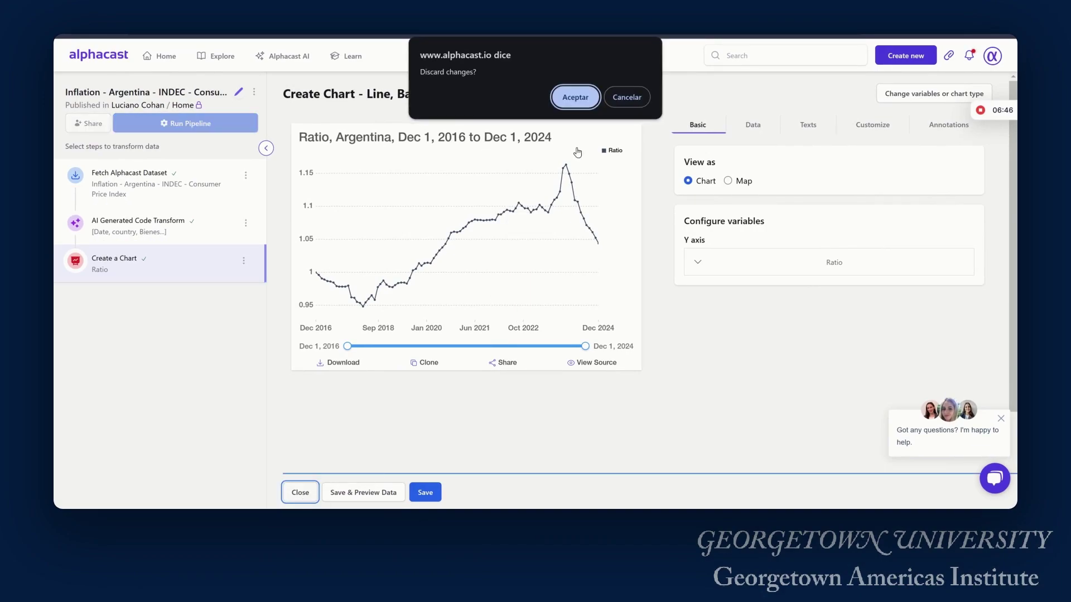
Leave the chart editor, clip the Ratio chart, and start a new Unnamed Dashboard
{"action": "left_click", "coordinate": [576, 94]}
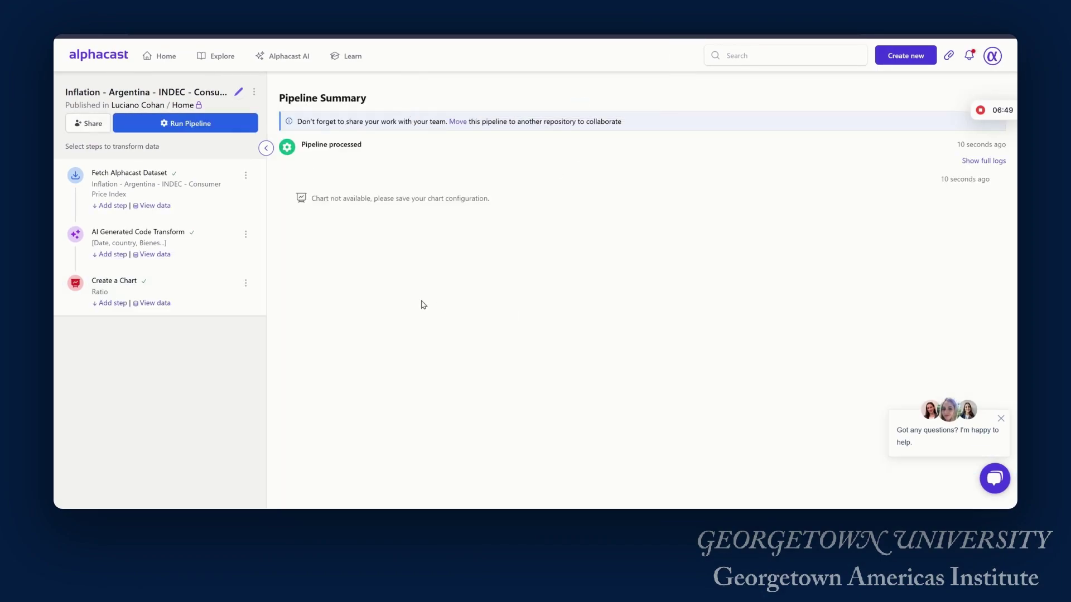
{"action": "left_click", "coordinate": [222, 280]}
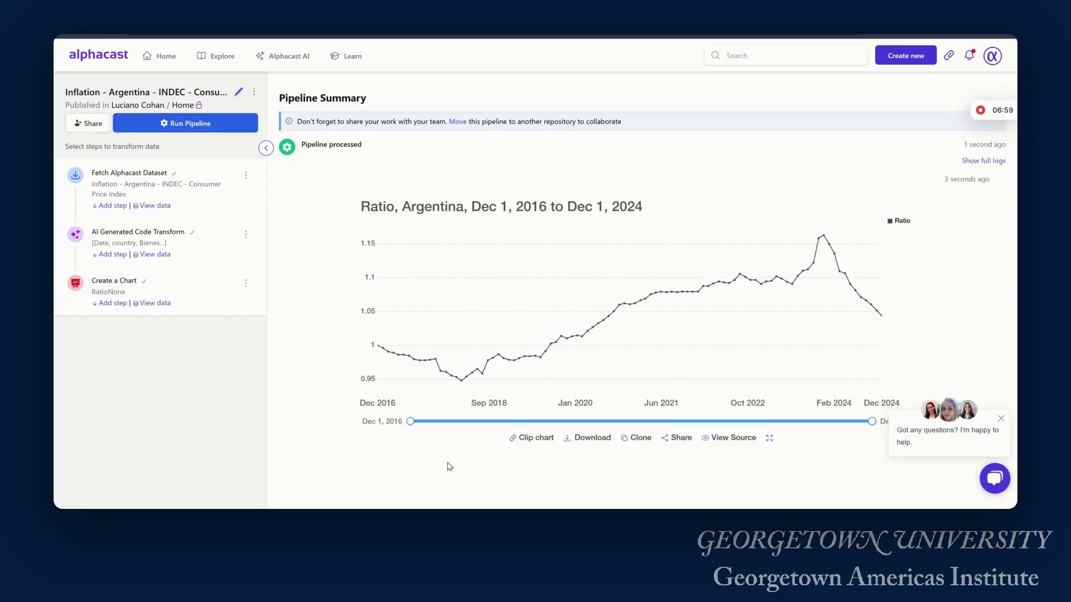
{"action": "left_click", "coordinate": [527, 438]}
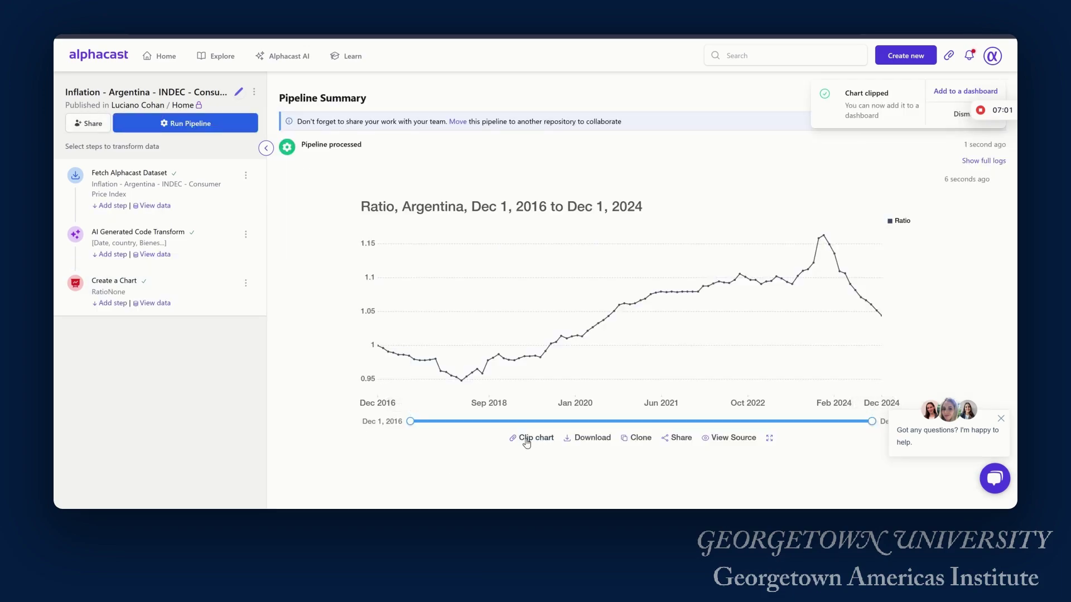
{"action": "left_click", "coordinate": [905, 55]}
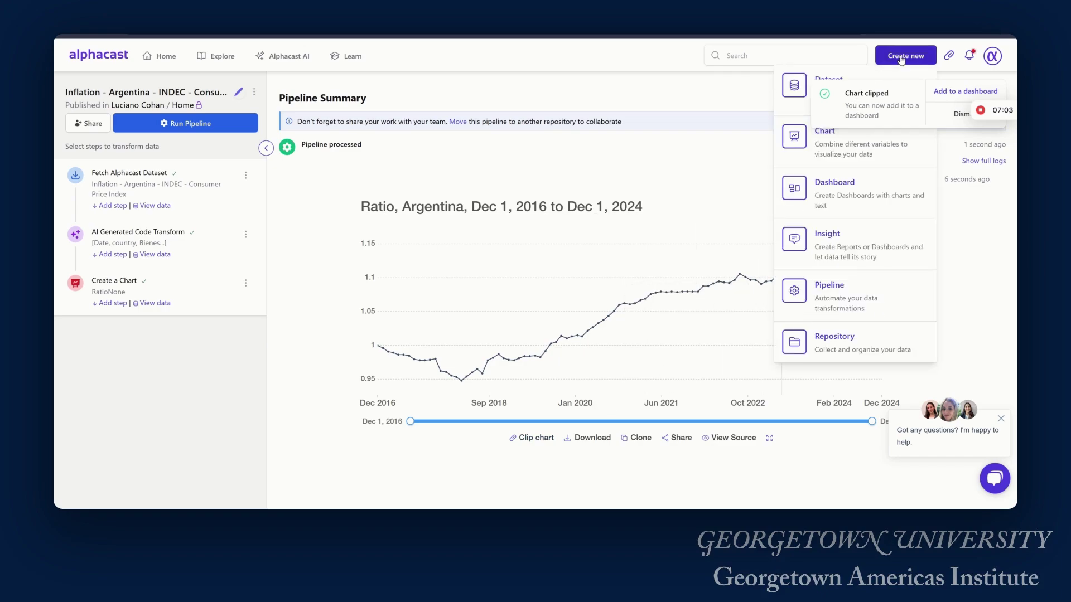
{"action": "left_click", "coordinate": [842, 199]}
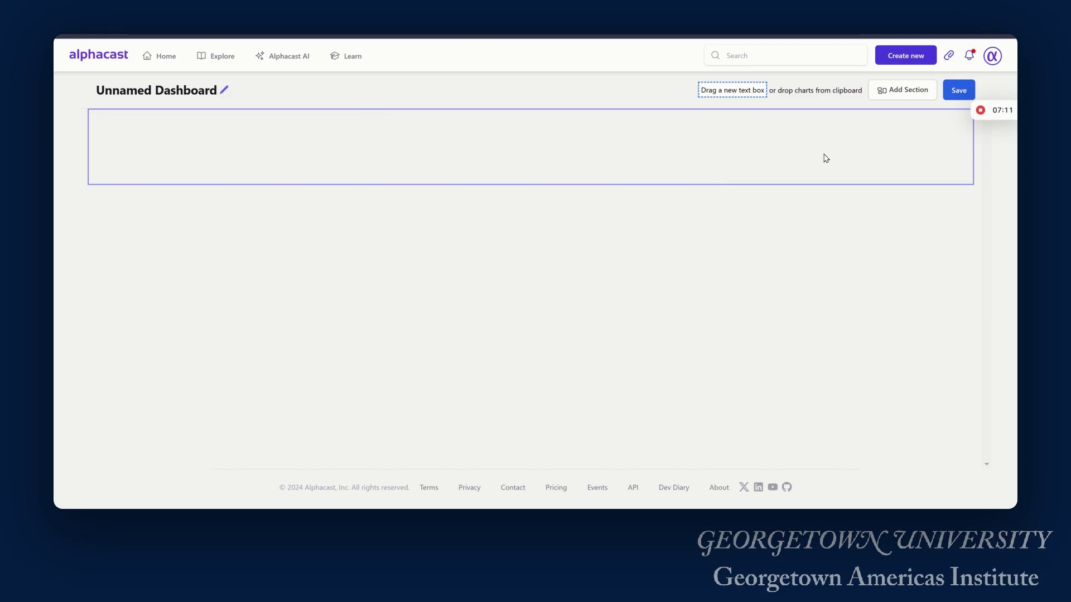
Drag the Ratio Argentina, RAtios Blue and Inflacion de bienes clips into the dashboard section
{"action": "left_click", "coordinate": [950, 57]}
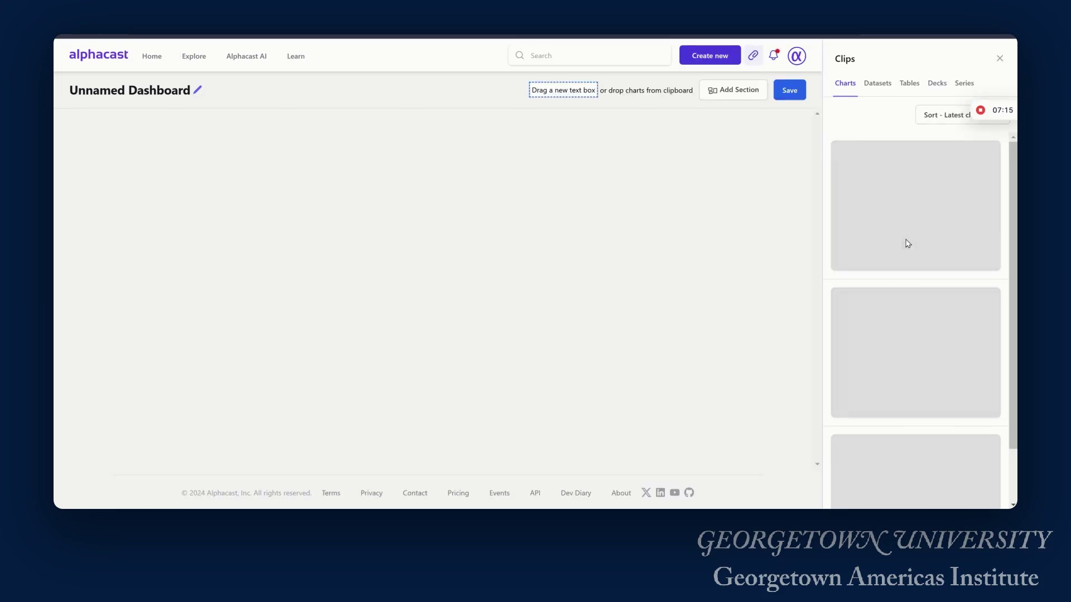
{"action": "left_click_drag", "start_coordinate": [904, 246], "coordinate": [167, 168]}
{"action": "scroll", "coordinate": [909, 270], "scroll_direction": "down", "scroll_amount": 10}
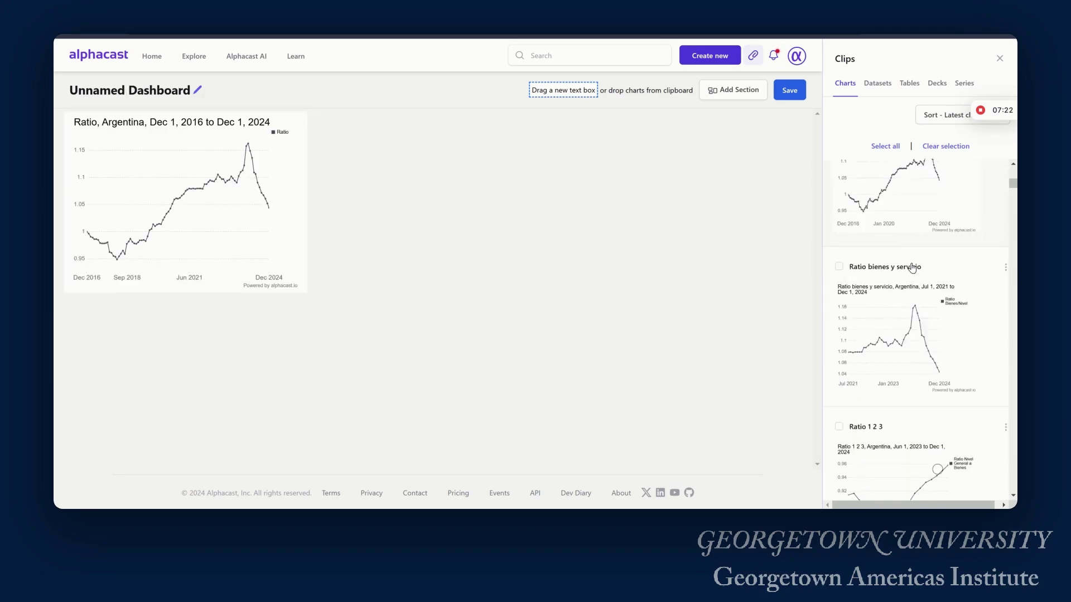
{"action": "scroll", "coordinate": [923, 290], "scroll_direction": "down", "scroll_amount": 5}
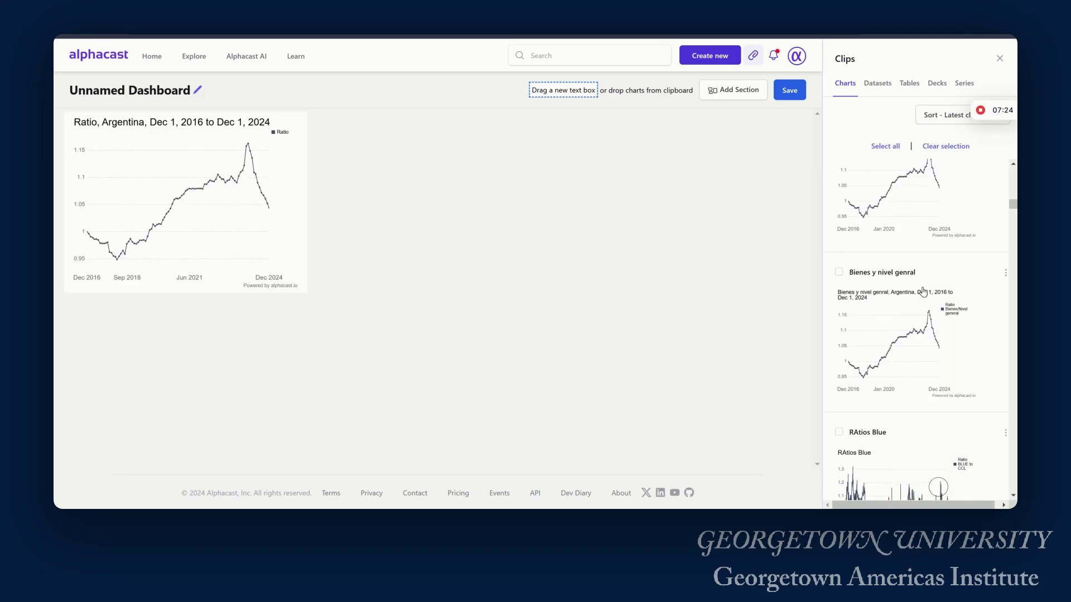
{"action": "left_click_drag", "start_coordinate": [920, 343], "coordinate": [535, 241]}
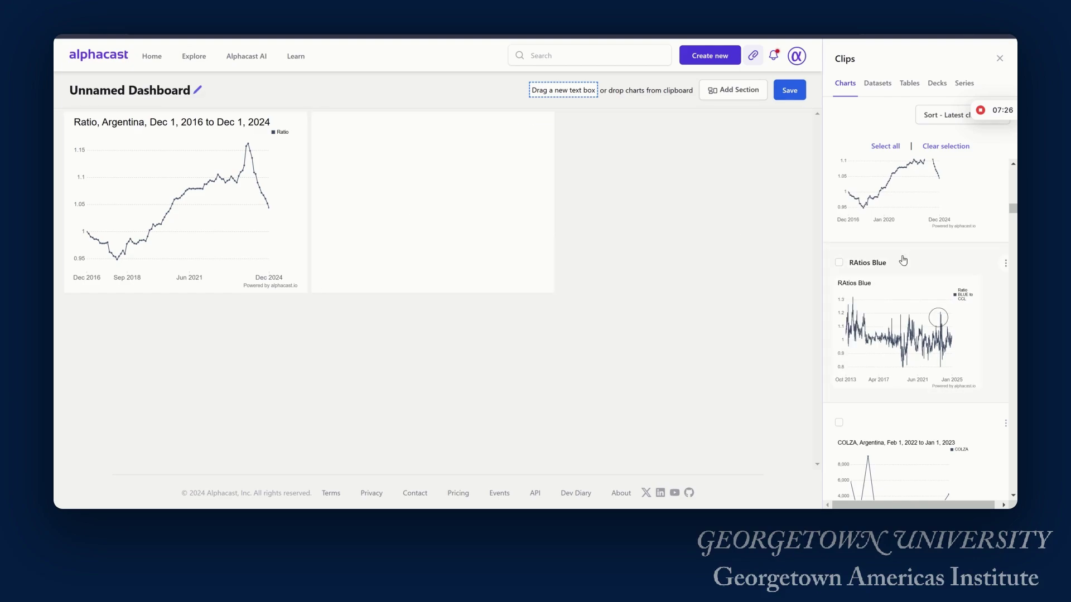
{"action": "scroll", "coordinate": [909, 263], "scroll_direction": "down", "scroll_amount": 3}
{"action": "scroll", "coordinate": [913, 273], "scroll_direction": "down", "scroll_amount": 5}
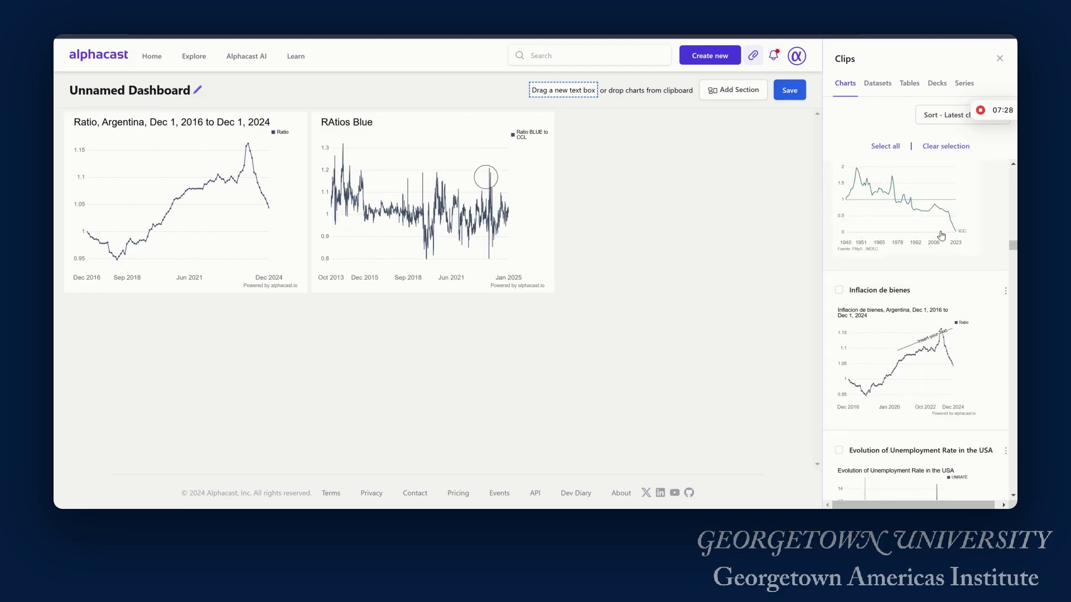
{"action": "left_click_drag", "start_coordinate": [942, 236], "coordinate": [660, 181]}
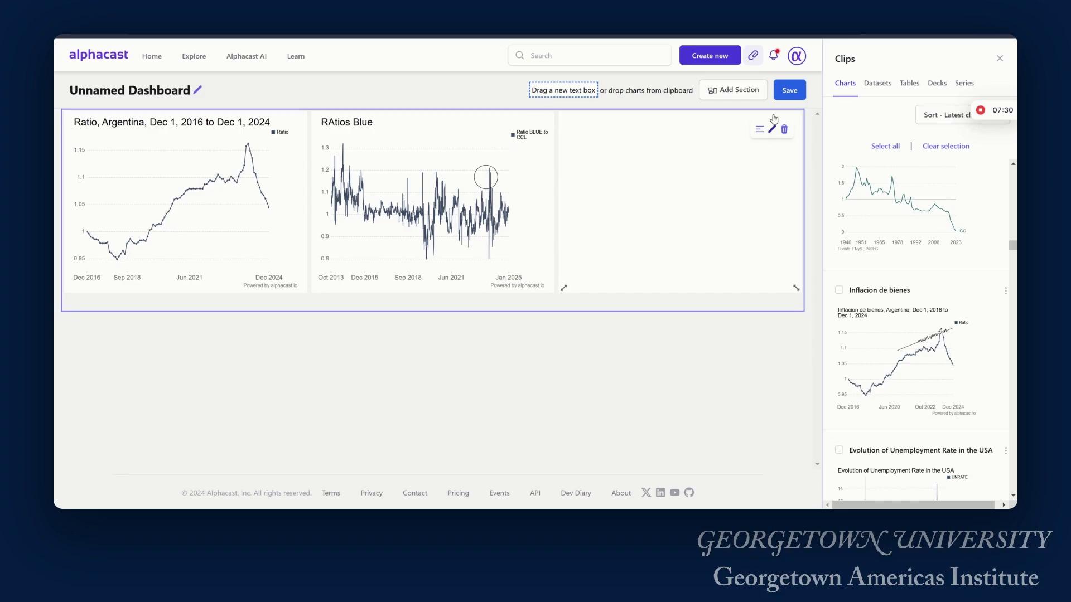
Save the dashboard into the user's public repository
{"action": "left_click", "coordinate": [792, 92]}
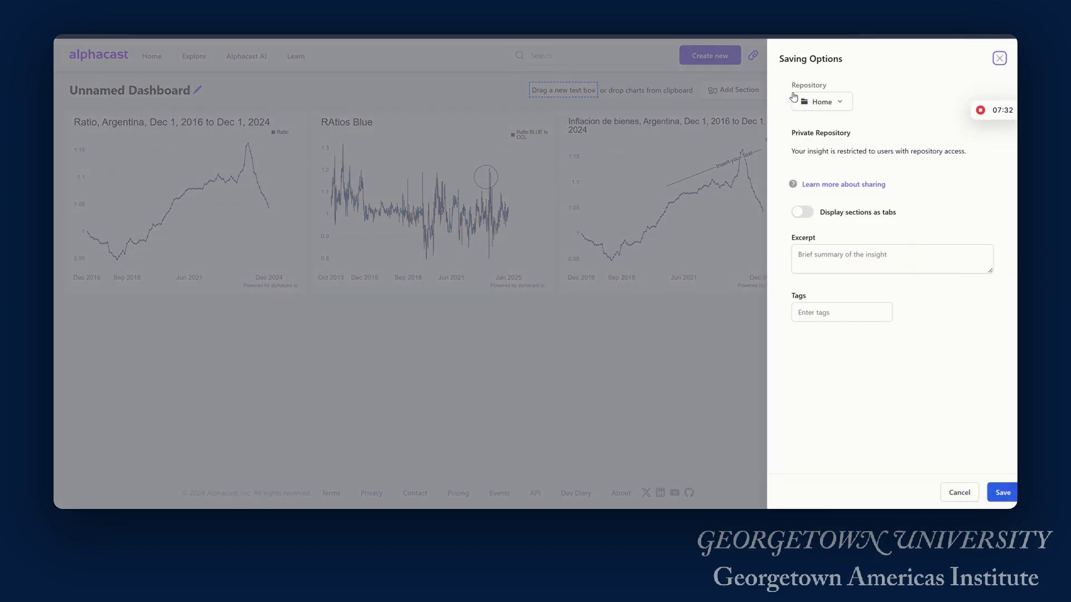
{"action": "left_click", "coordinate": [794, 98]}
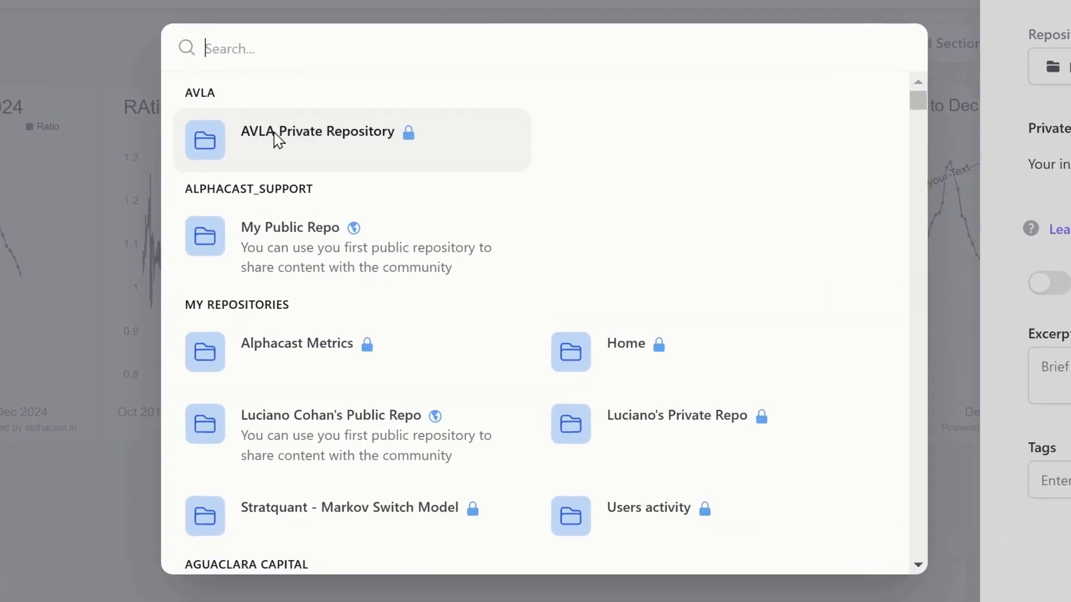
{"action": "type", "text": "lu"}
{"action": "left_click", "coordinate": [269, 134]}
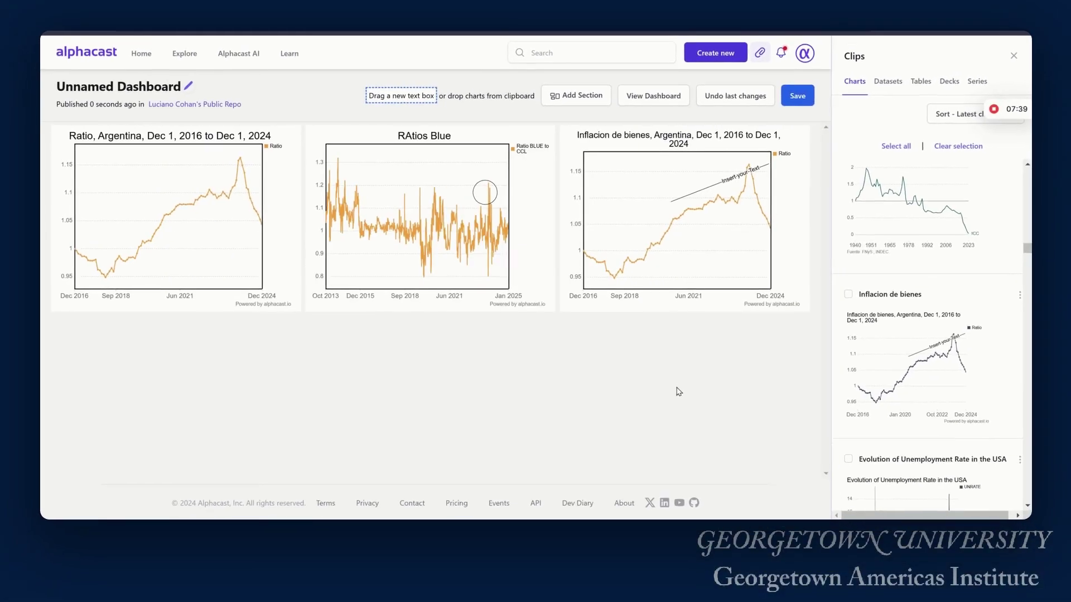
Add the Argentina INDEC Consumer Price Index clip to the dashboard's top row
{"action": "scroll", "coordinate": [892, 334], "scroll_direction": "down", "scroll_amount": 5}
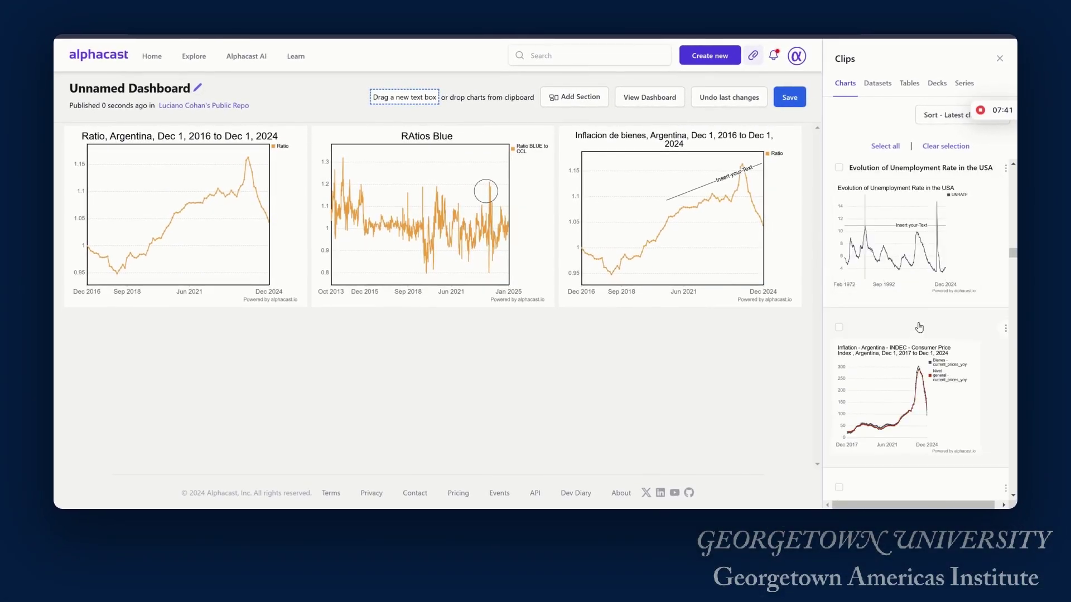
{"action": "left_click_drag", "start_coordinate": [896, 404], "coordinate": [691, 281]}
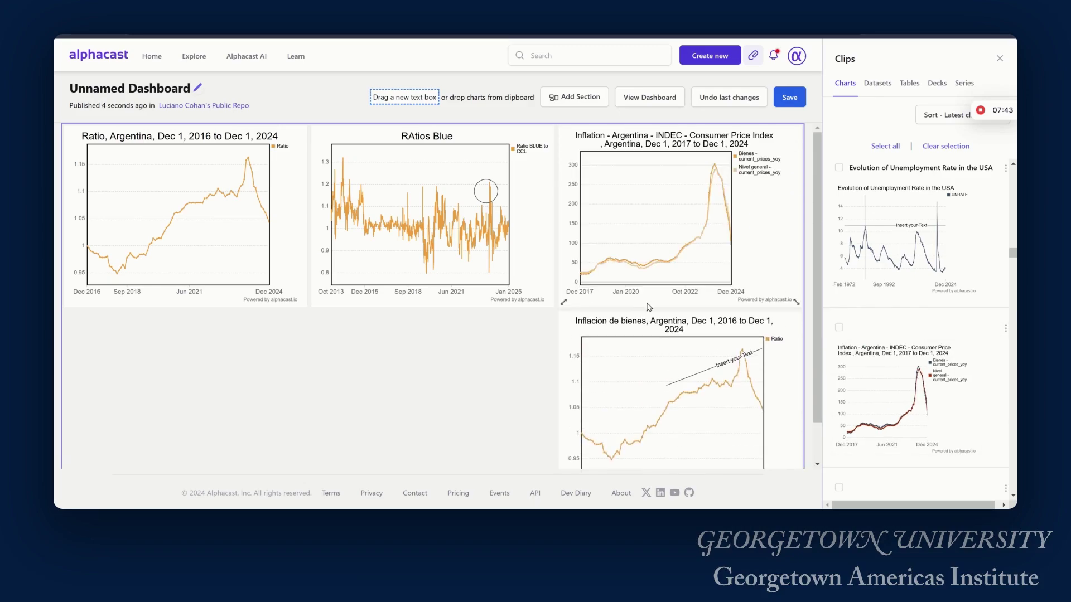
{"action": "scroll", "coordinate": [710, 261], "scroll_direction": "down", "scroll_amount": 1}
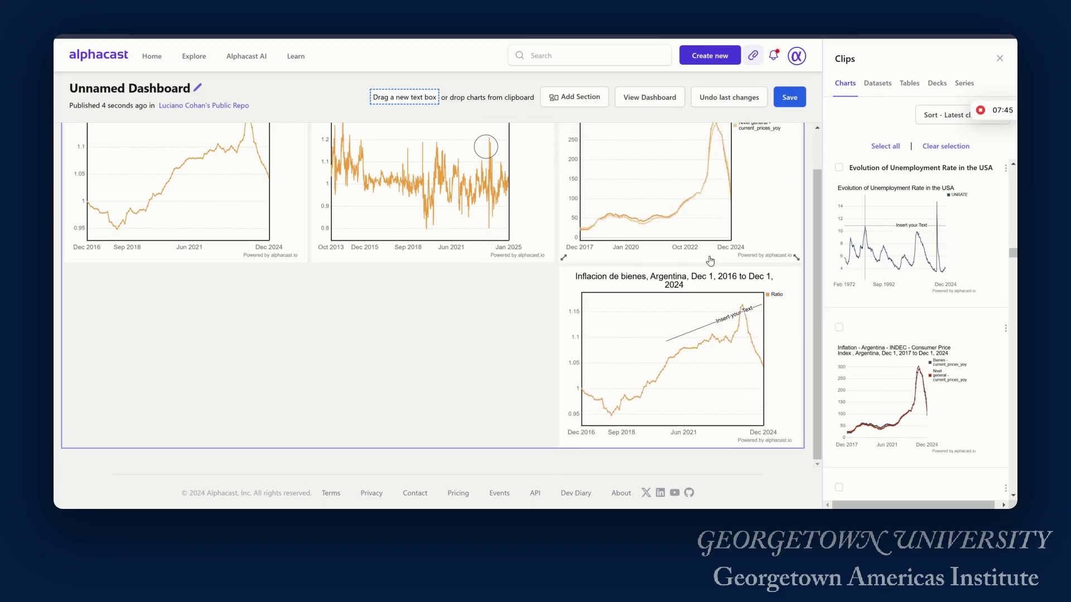
{"action": "scroll", "coordinate": [710, 261], "scroll_direction": "up", "scroll_amount": 1}
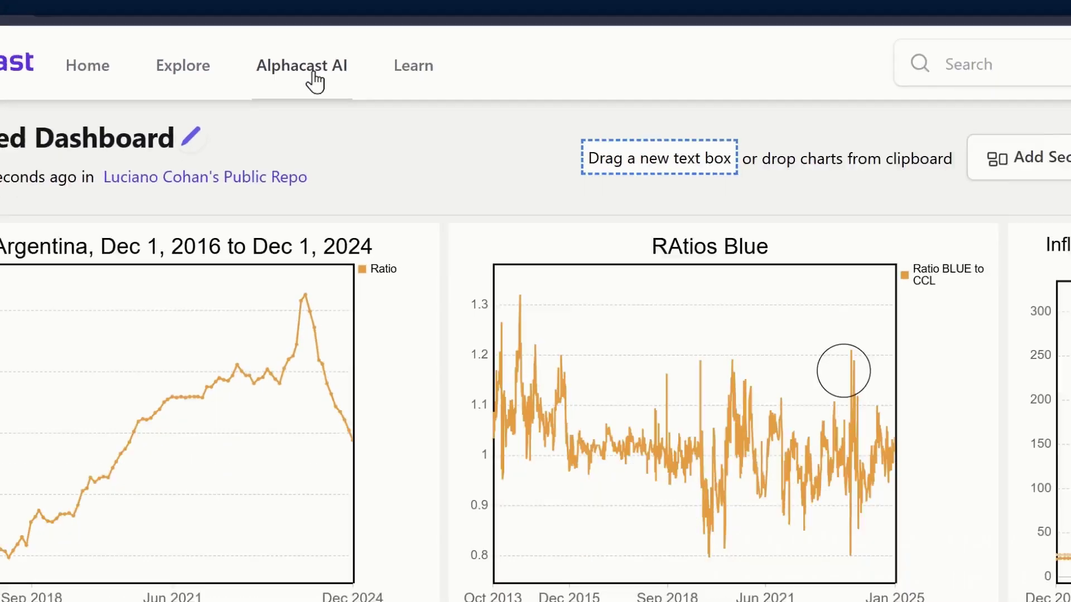
Ask Alphacast AI 'please show me the exports of mexico cars'
{"action": "left_click", "coordinate": [349, 81]}
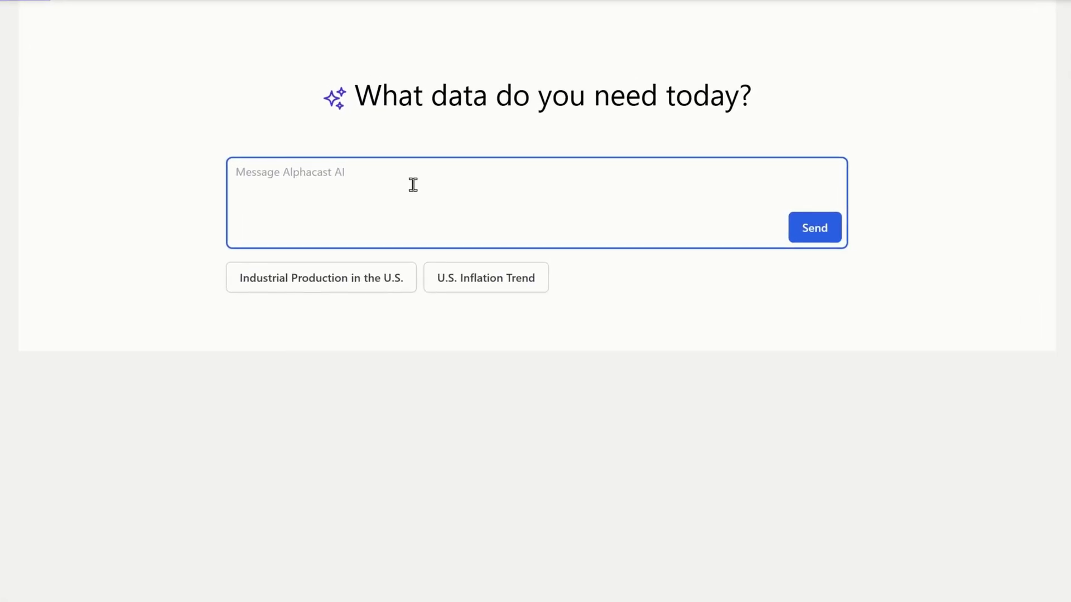
{"action": "type", "text": "por favor "}
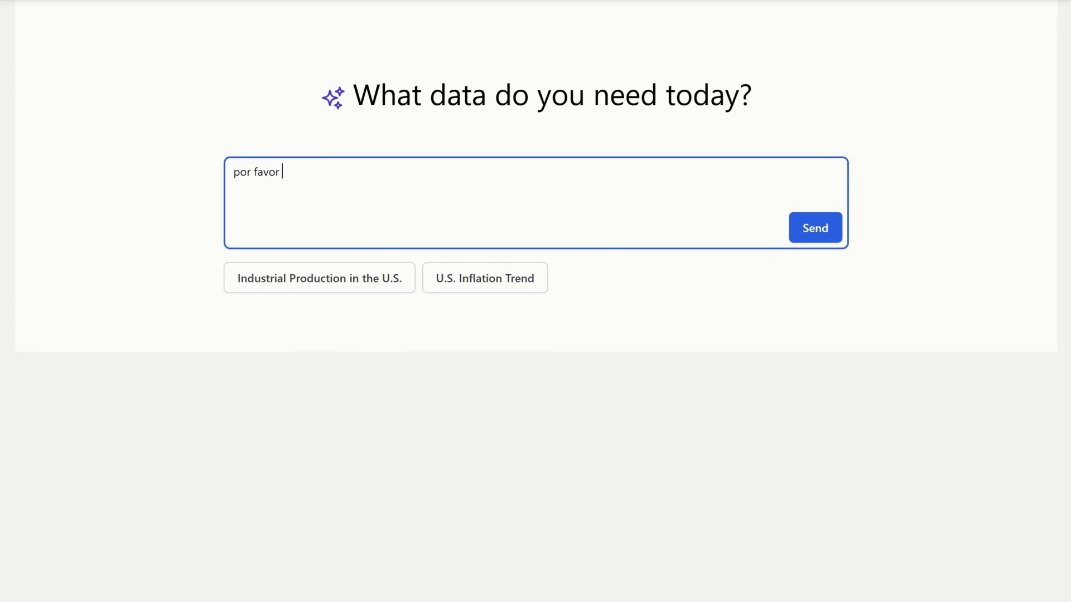
{"action": "type", "text": "muestrame"}
{"action": "key", "text": "ctrl+a"}
{"action": "type", "text": "please show me the "}
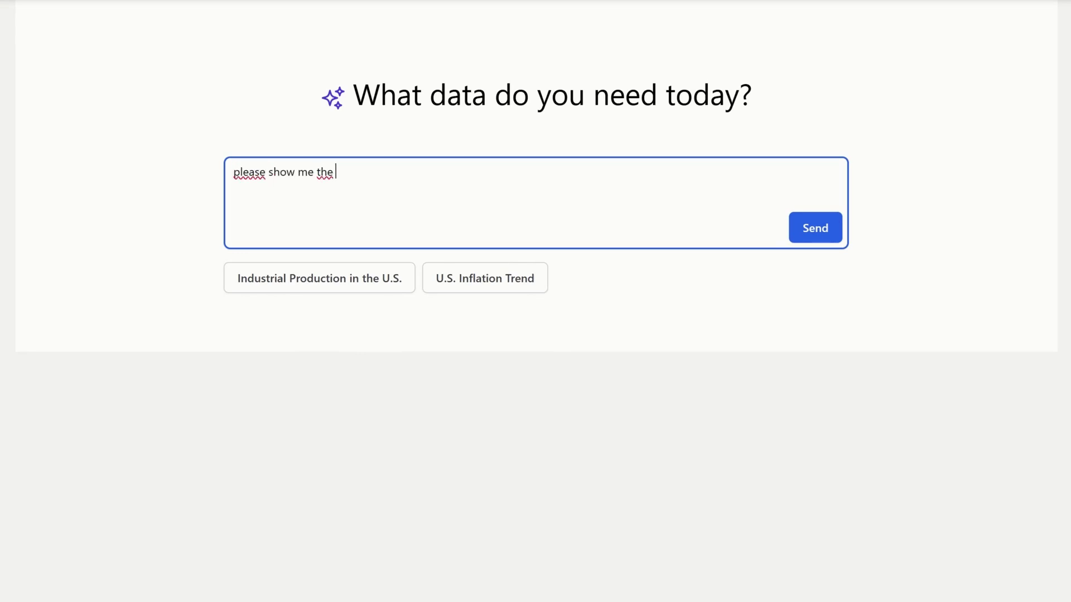
{"action": "type", "text": "exports of mexic"}
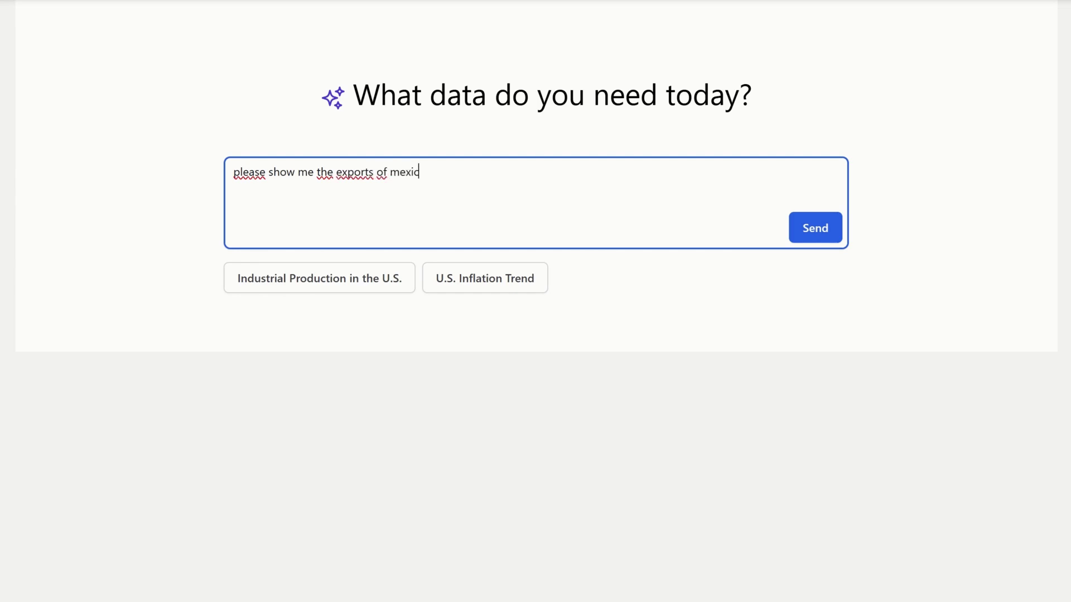
{"action": "type", "text": "o "}
{"action": "type", "text": "cars"}
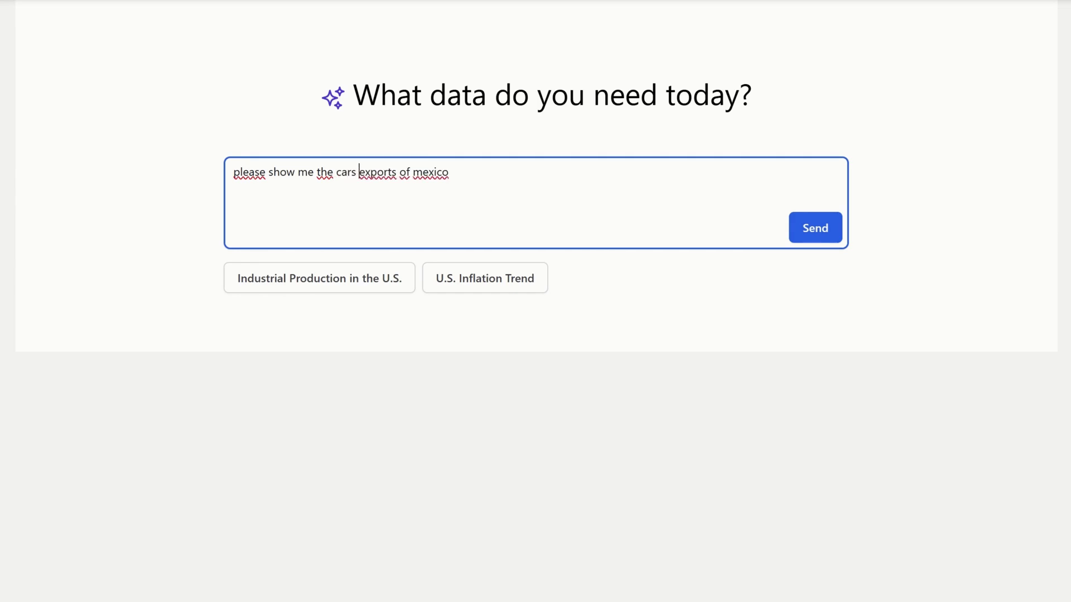
{"action": "key", "text": "Return"}
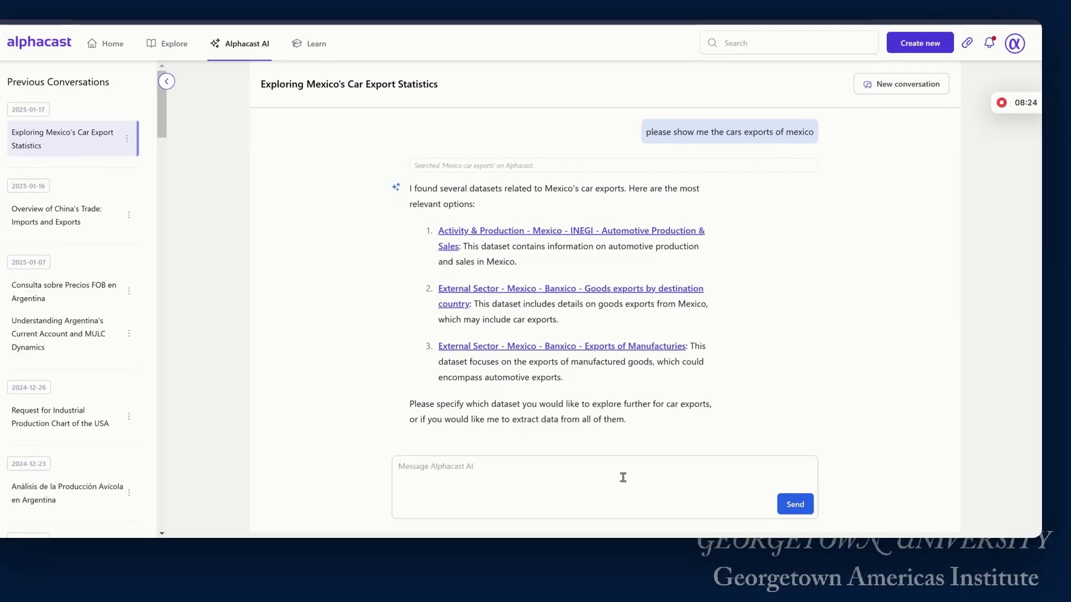
Tell the AI 'please use the first' dataset to chart Mexico's car exports
{"action": "left_click", "coordinate": [562, 599]}
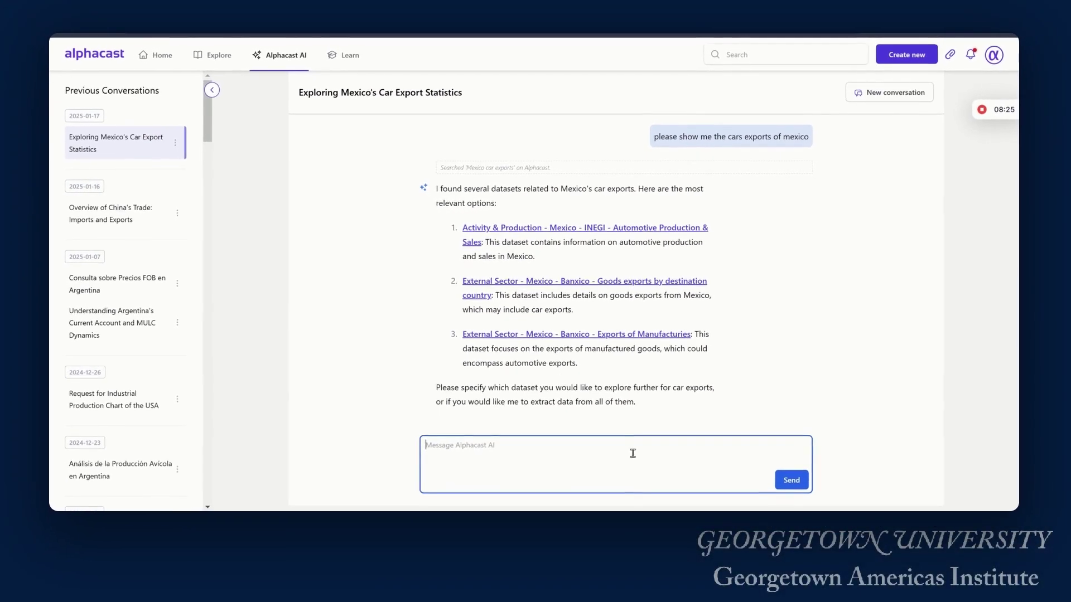
{"action": "type", "text": "please use the"}
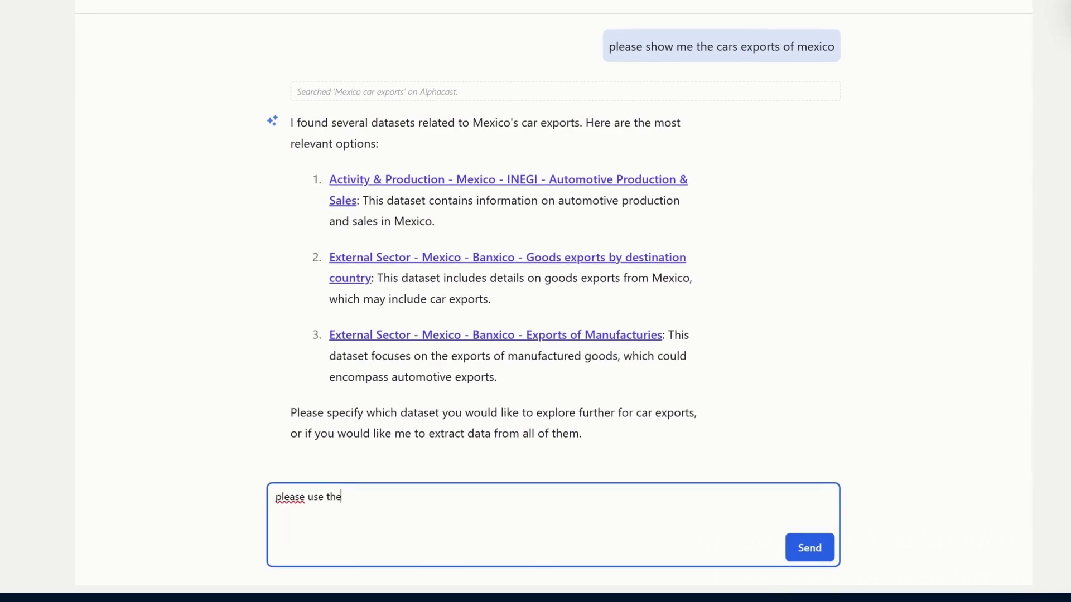
{"action": "type", "text": " first dataset"}
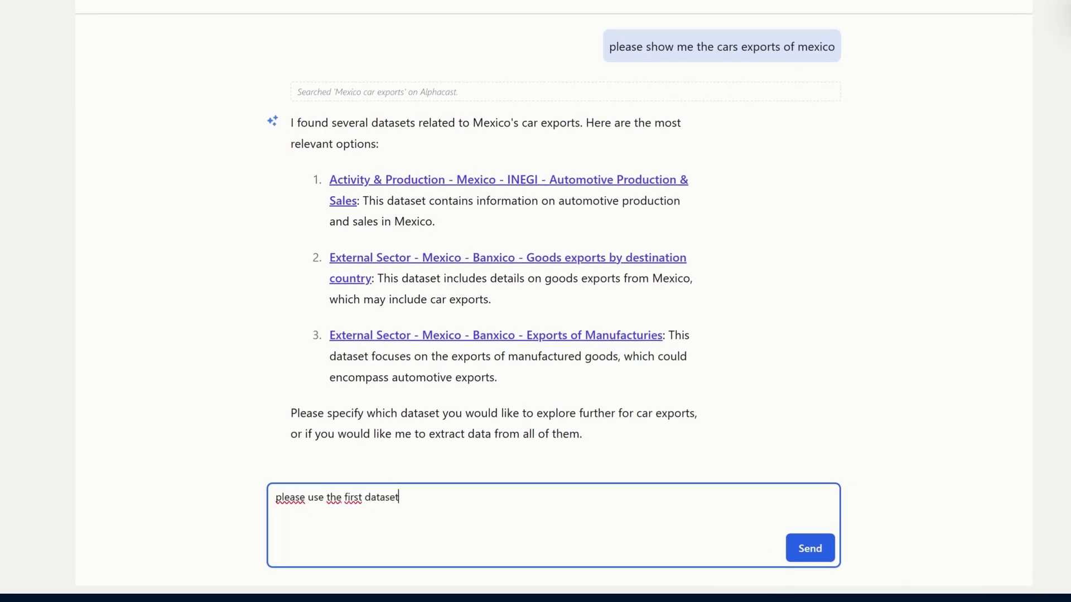
{"action": "key", "text": "Return"}
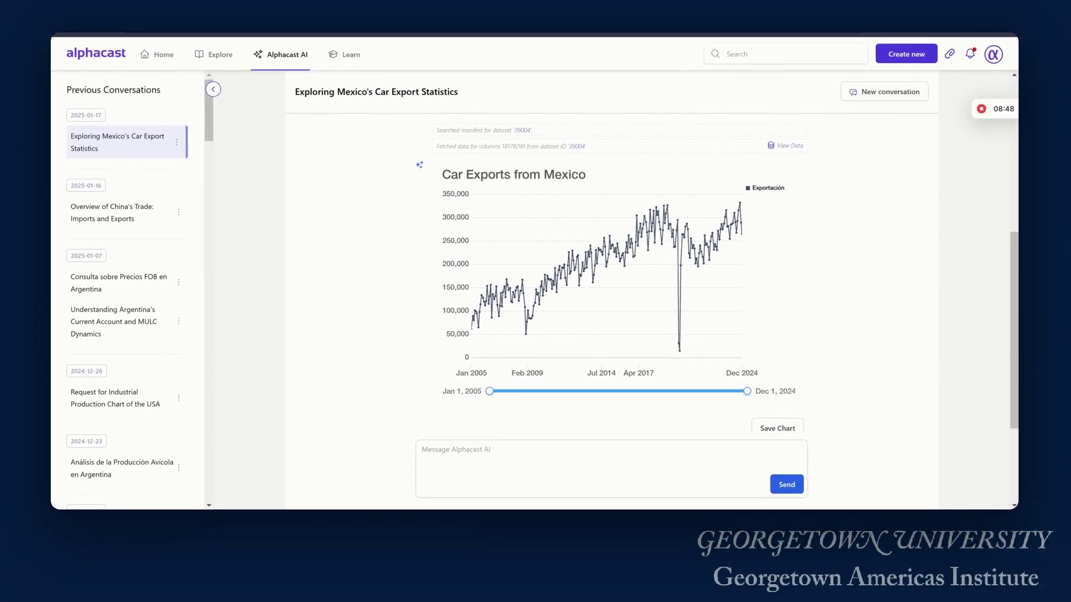
Switch to the Georgetown Americas Institute Global & LAC Datahub tab
{"action": "key", "text": "ctrl+Tab"}
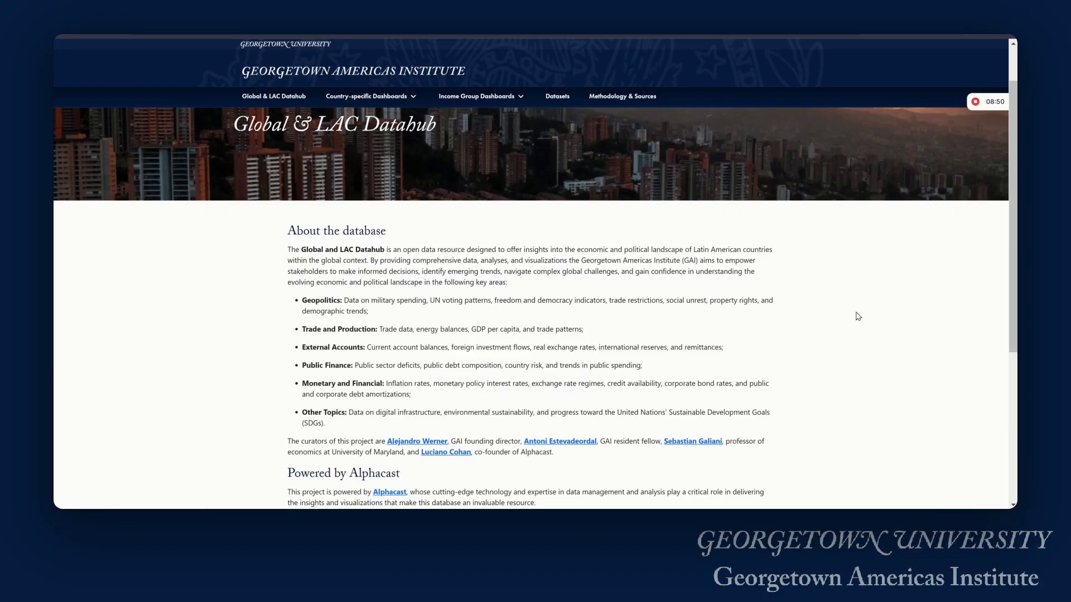